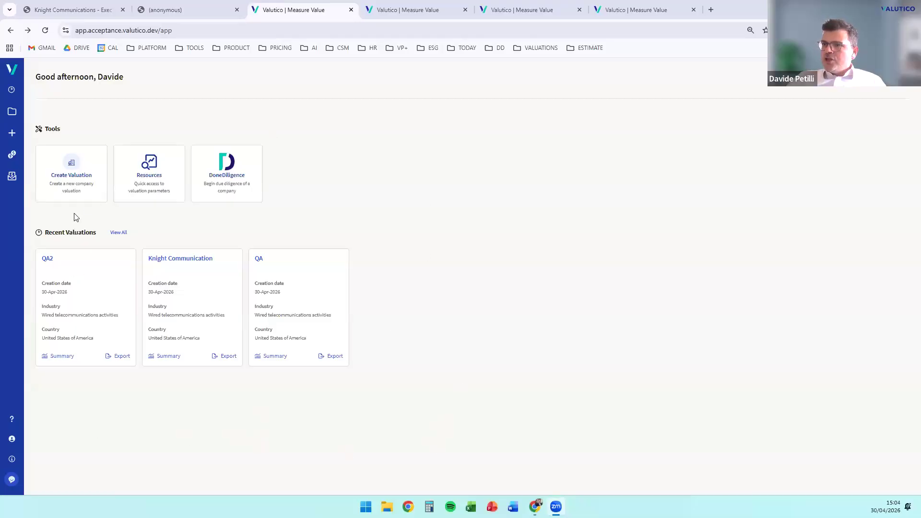
Start a new company valuation and search for Knight Communications as the company name
{"action": "left_click", "coordinate": [75, 188]}
{"action": "left_click", "coordinate": [414, 167]}
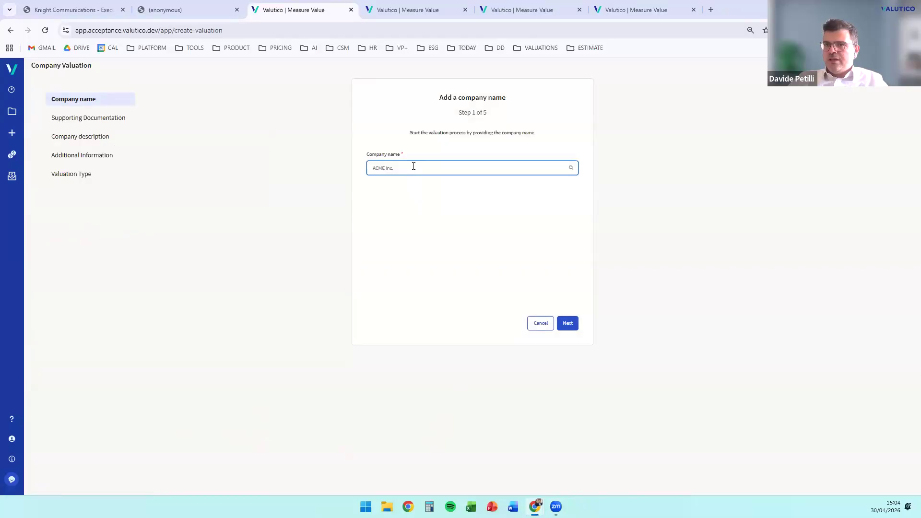
{"action": "type", "text": "Knight Communications"}
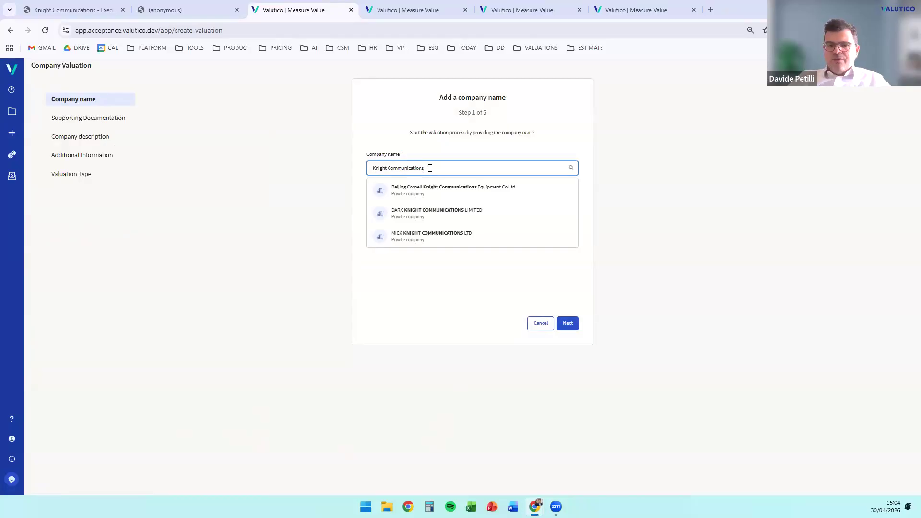
Shorten the company name search to Knight and browse the suggested companies
{"action": "key", "text": "BackSpace"}
{"action": "key", "text": "BackSpace"}
{"action": "key", "text": "BackSpace"}
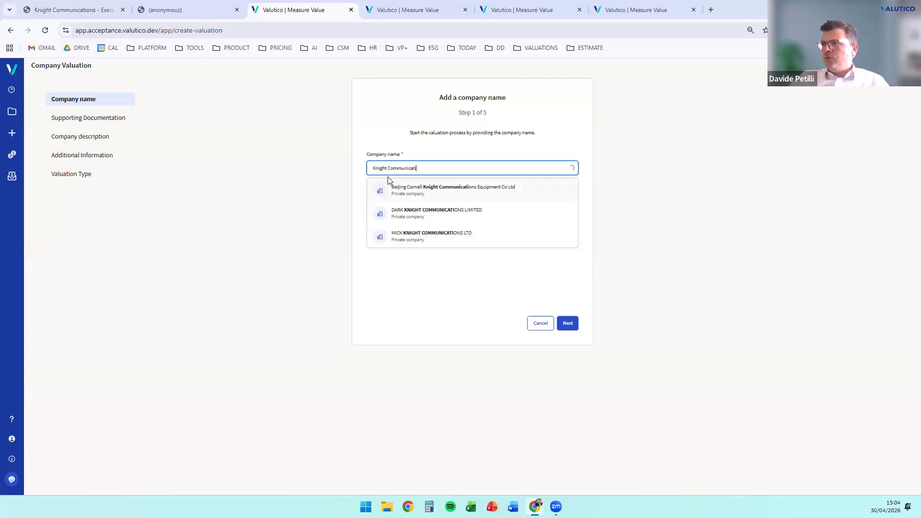
{"action": "left_click_drag", "start_coordinate": [418, 168], "coordinate": [388, 170]}
{"action": "key", "text": "BackSpace"}
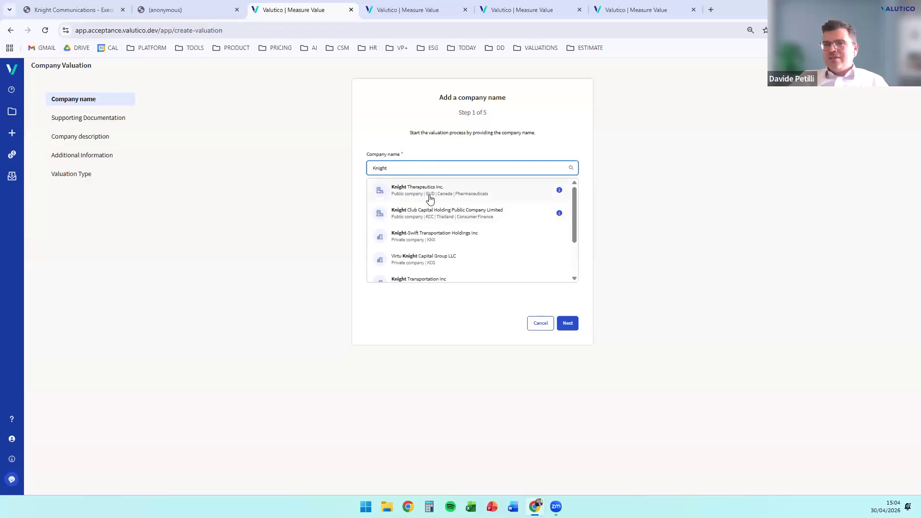
{"action": "scroll", "coordinate": [445, 231], "scroll_direction": "down", "scroll_amount": 2}
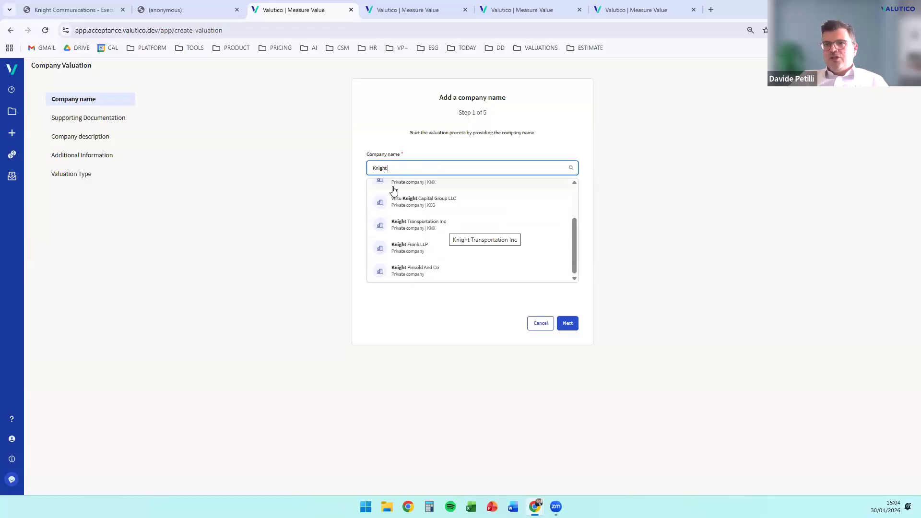
Enter Knight Communications as the company name again and proceed to the supporting documentation
{"action": "double_click", "coordinate": [367, 168]}
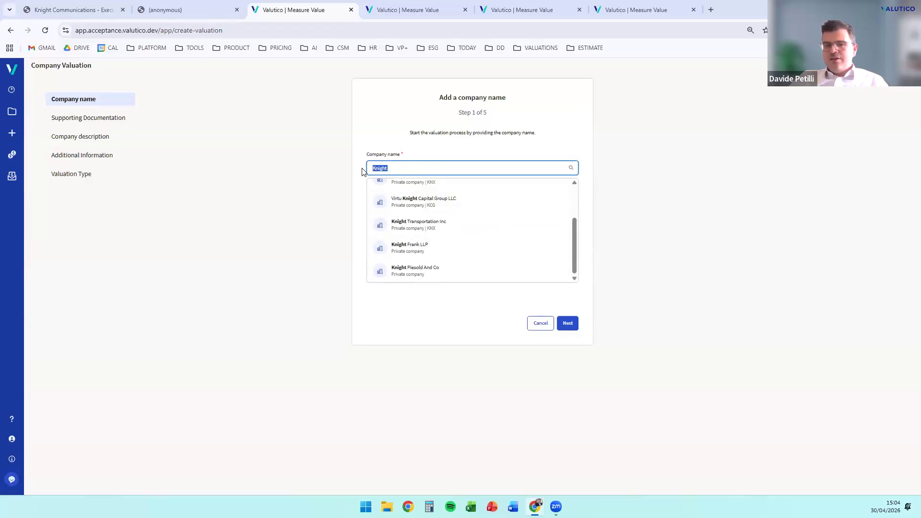
{"action": "type", "text": "Knight Communications"}
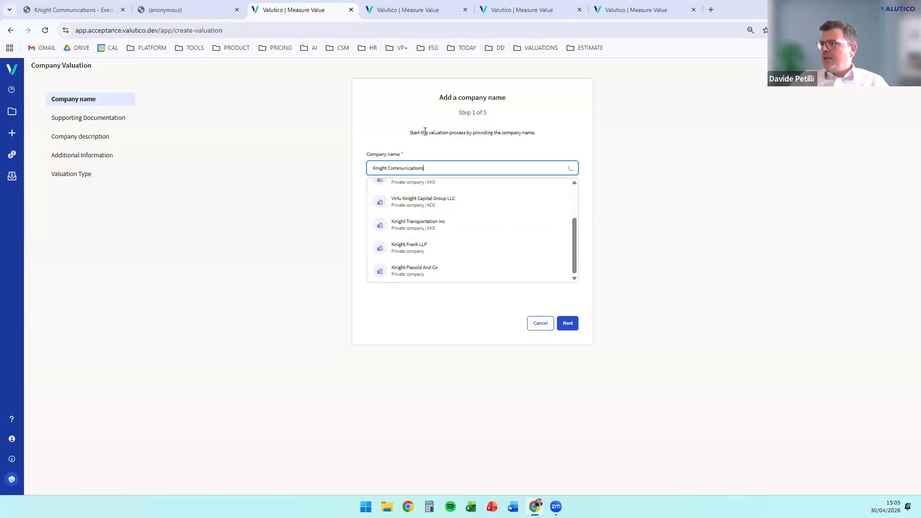
{"action": "left_click", "coordinate": [416, 150]}
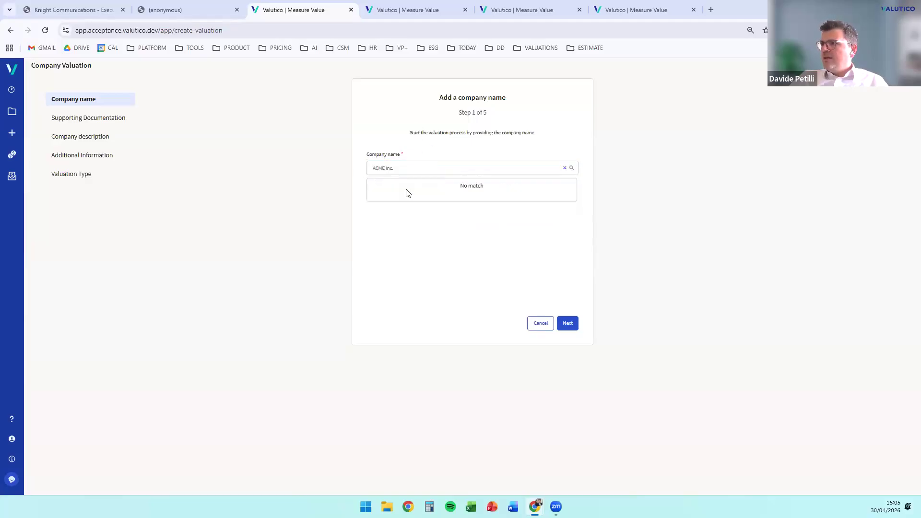
{"action": "left_click", "coordinate": [569, 323]}
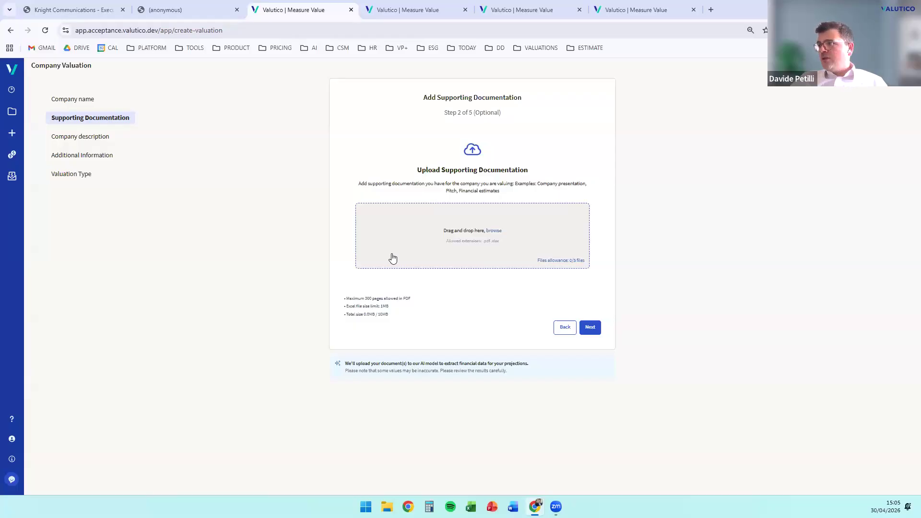
Upload Knight_2023.pdf, Knight_2024.pdf, Knight_2025.pdf and Knight_Communications_Executive_Summary (1).pdf as supporting documentation
{"action": "left_click", "coordinate": [494, 231]}
{"action": "left_click_drag", "start_coordinate": [360, 145], "coordinate": [63, 69]}
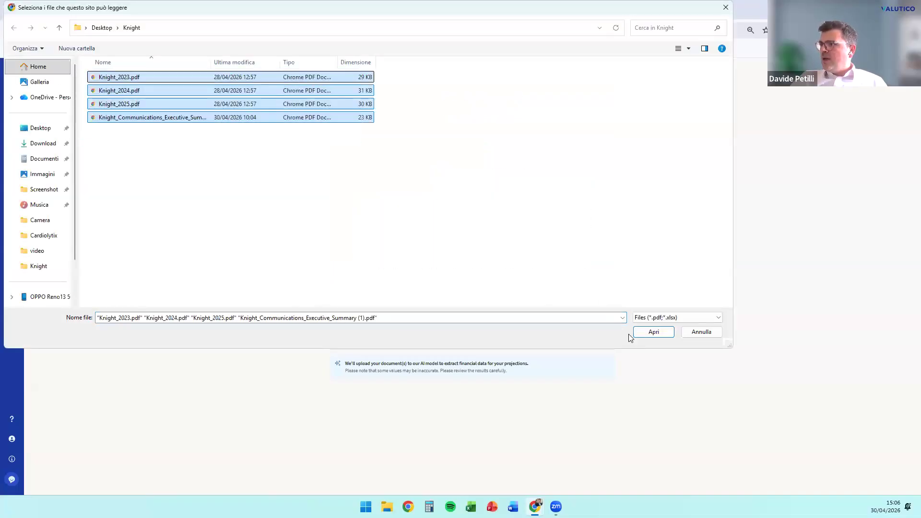
{"action": "left_click", "coordinate": [638, 334]}
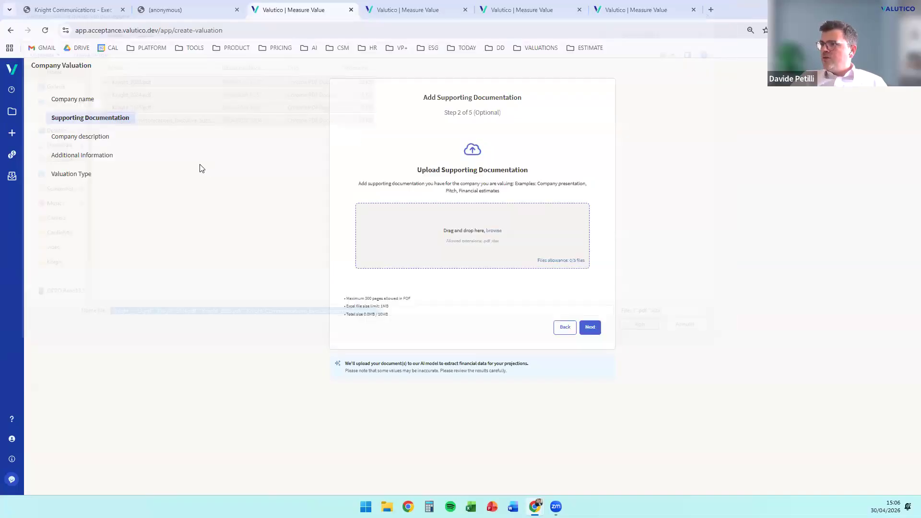
Review the business overview and financial performance sections of the Knight Communications executive summary PDF
{"action": "left_click", "coordinate": [69, 9]}
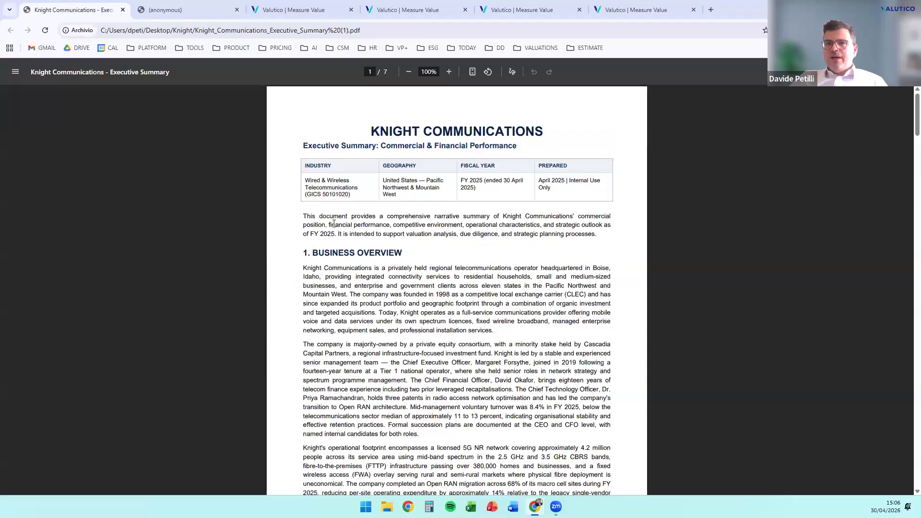
{"action": "scroll", "coordinate": [334, 224], "scroll_direction": "down", "scroll_amount": 2}
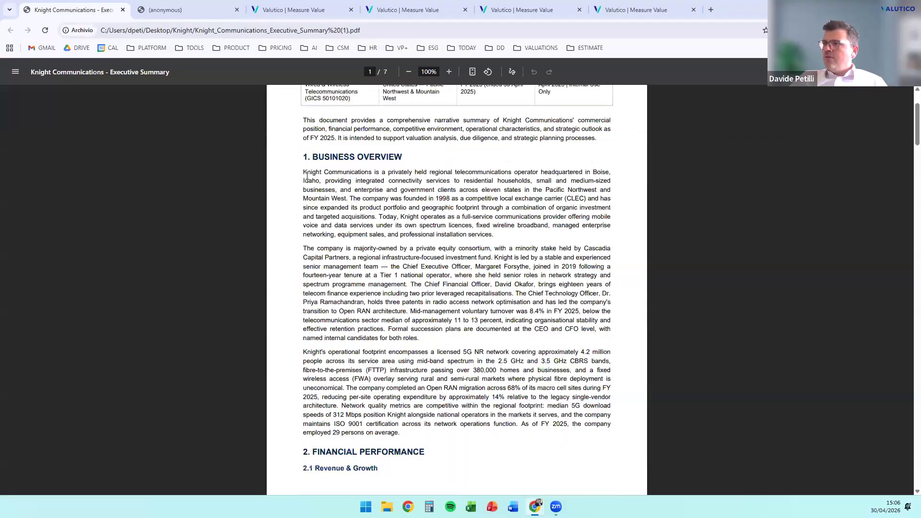
{"action": "left_click_drag", "start_coordinate": [412, 397], "coordinate": [304, 171]}
{"action": "left_click", "coordinate": [459, 229]}
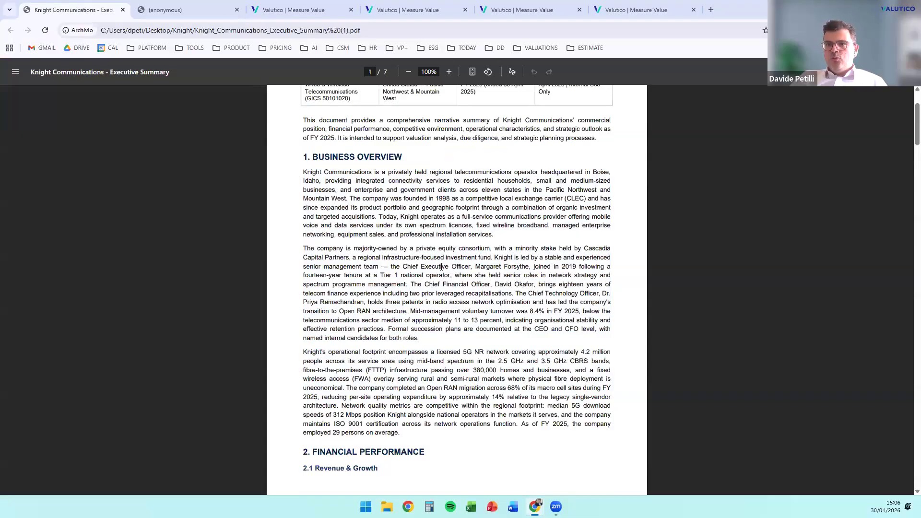
{"action": "scroll", "coordinate": [442, 267], "scroll_direction": "down", "scroll_amount": 10}
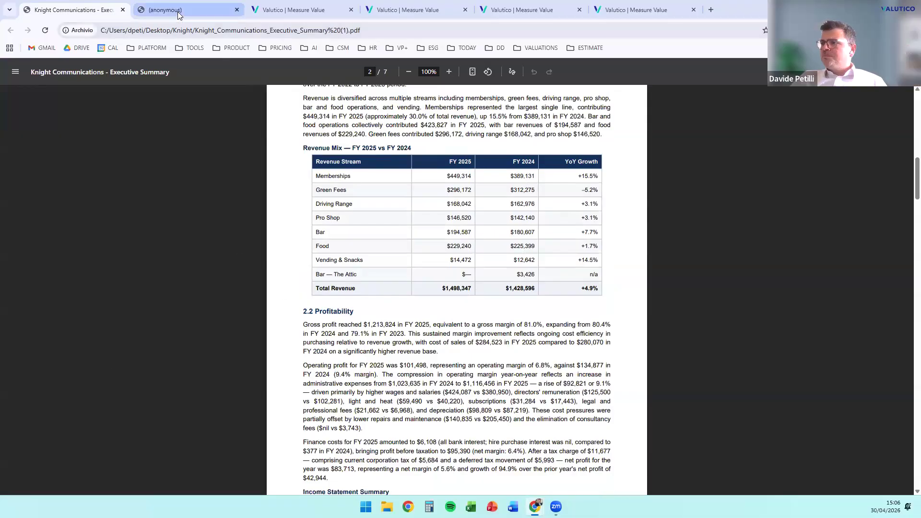
Review the statement of financial position and the accounting policies in Knight_2025.pdf
{"action": "key", "text": "ctrl+Tab"}
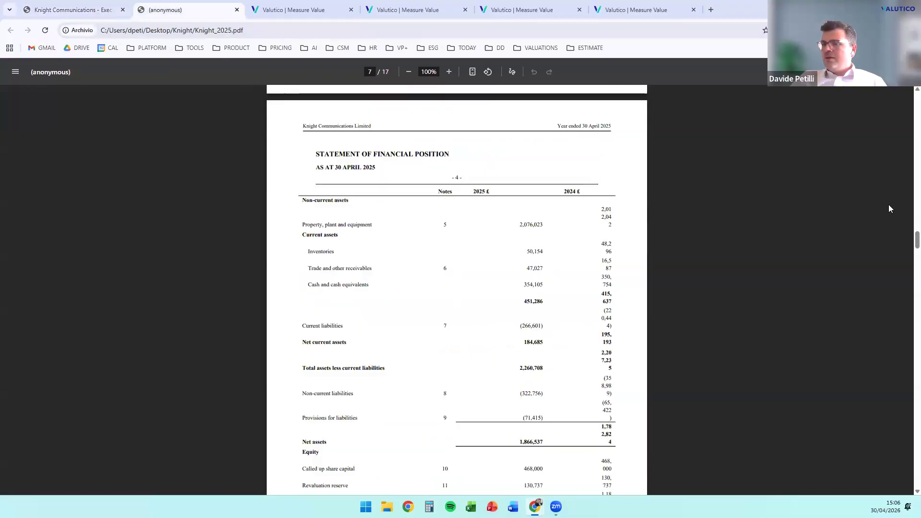
{"action": "scroll", "coordinate": [549, 348], "scroll_direction": "down", "scroll_amount": 5}
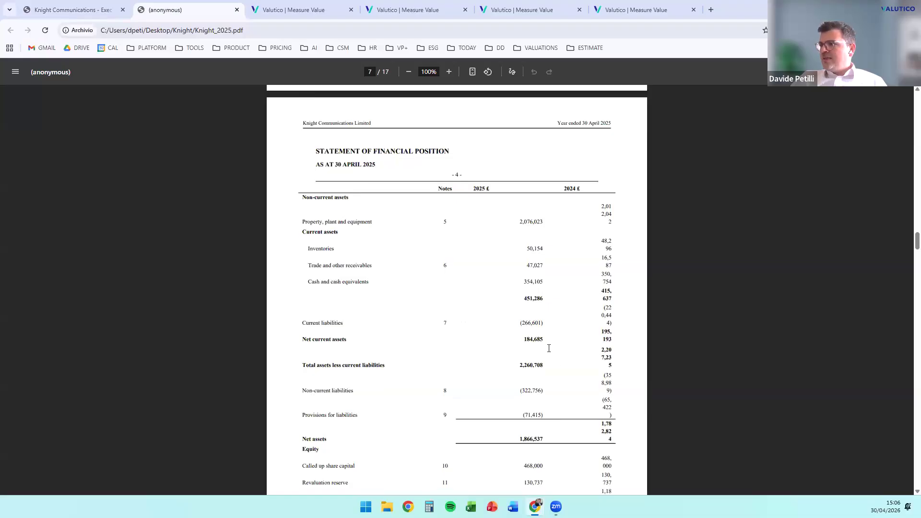
{"action": "scroll", "coordinate": [549, 348], "scroll_direction": "down", "scroll_amount": 8}
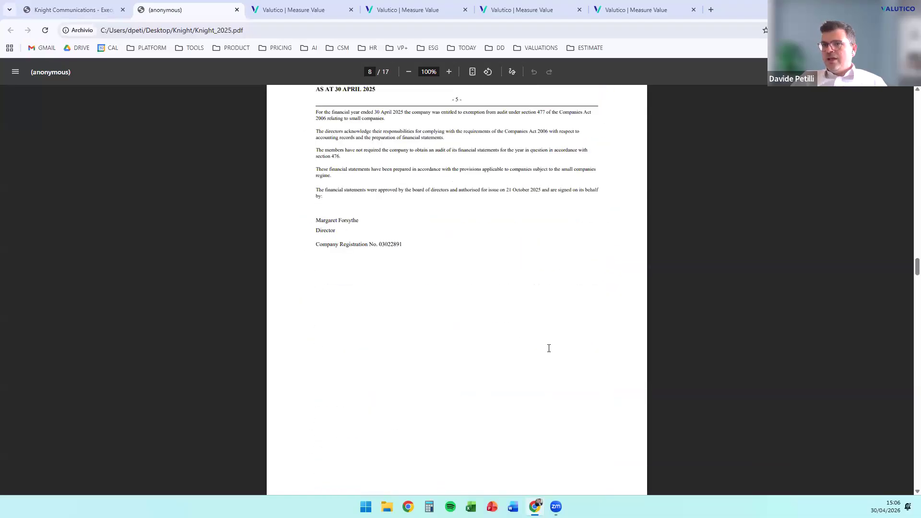
{"action": "scroll", "coordinate": [549, 348], "scroll_direction": "down", "scroll_amount": 8}
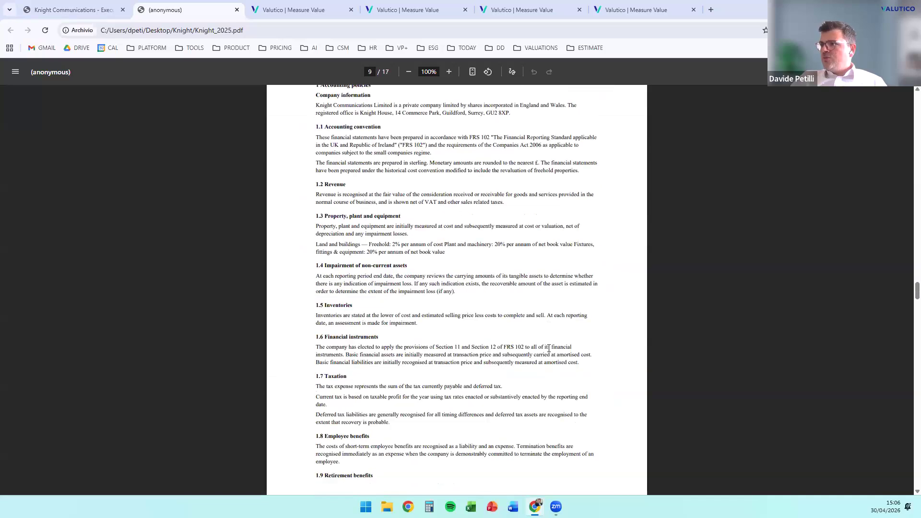
{"action": "scroll", "coordinate": [528, 365], "scroll_direction": "up", "scroll_amount": 11}
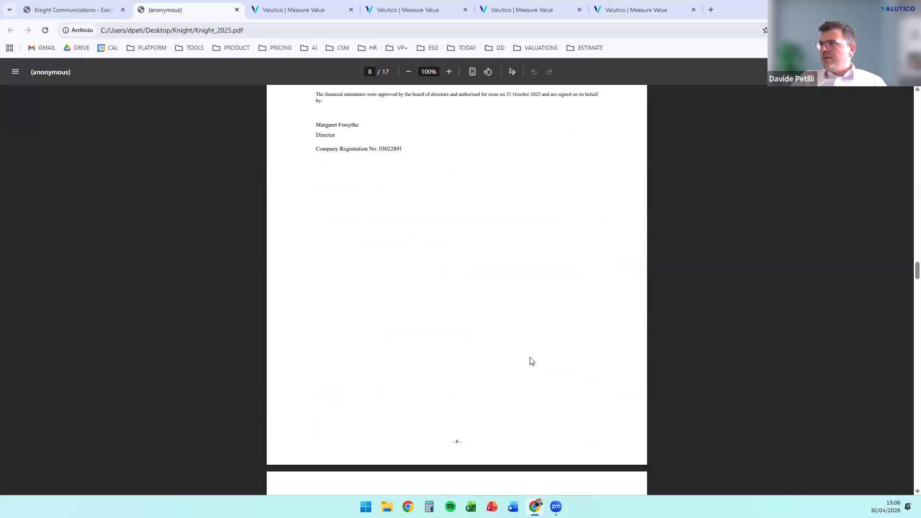
Return to the prepared Knight valuation, accept its company description and keywords, and proceed to the additional information
{"action": "left_click", "coordinate": [289, 11]}
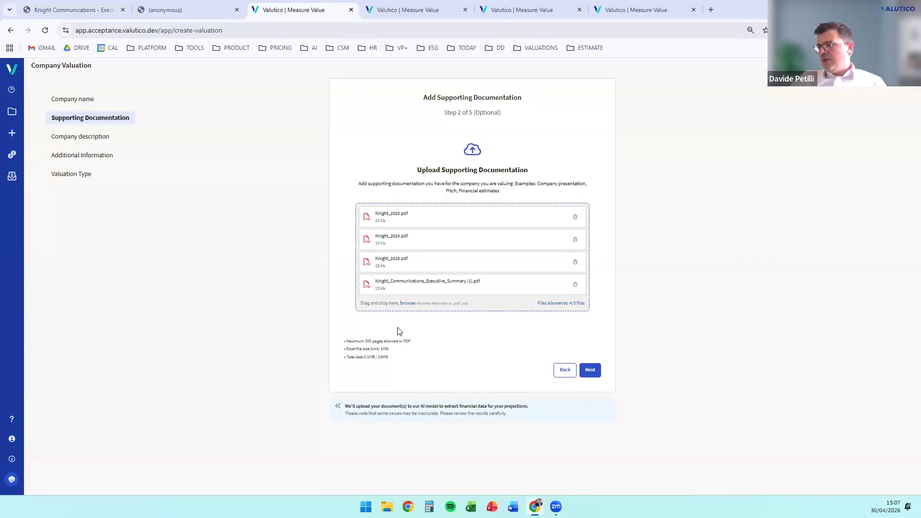
{"action": "left_click", "coordinate": [416, 6]}
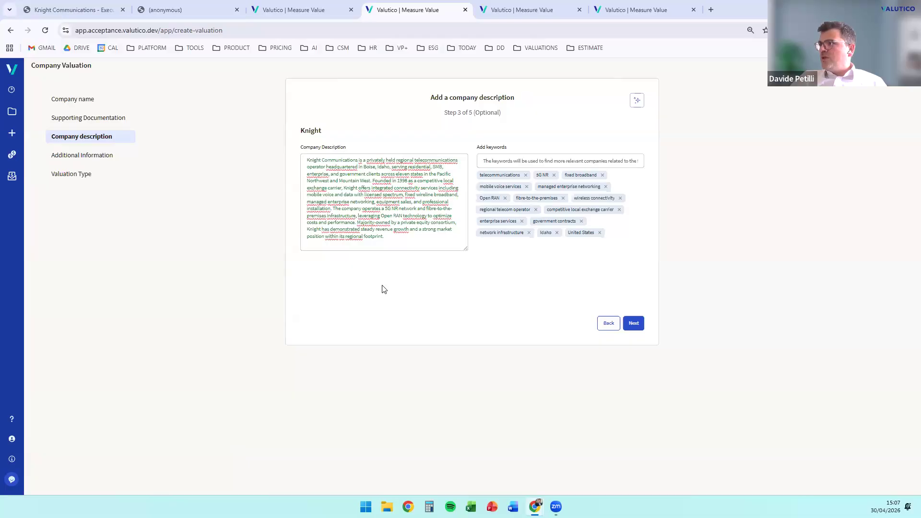
{"action": "left_click", "coordinate": [633, 325]}
{"action": "left_click", "coordinate": [634, 328]}
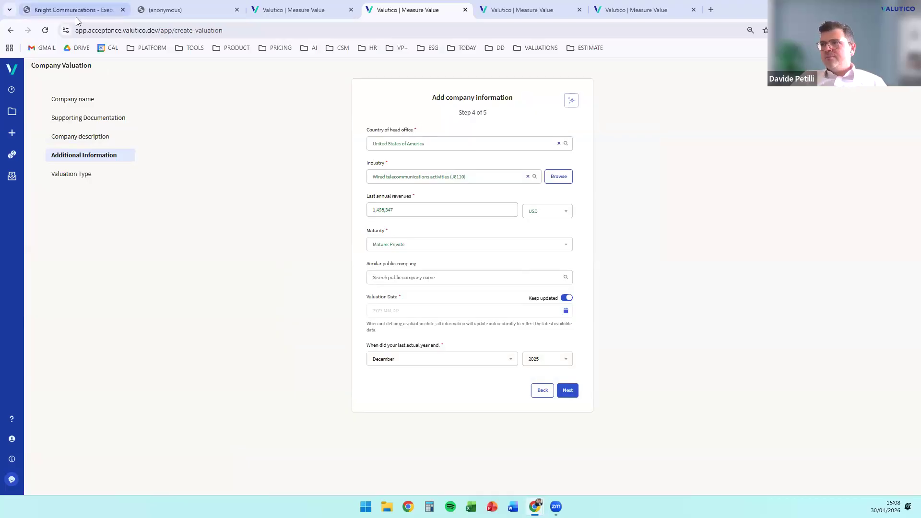
Accept the prefilled company information and proceed to the valuation type
{"action": "left_click", "coordinate": [568, 390]}
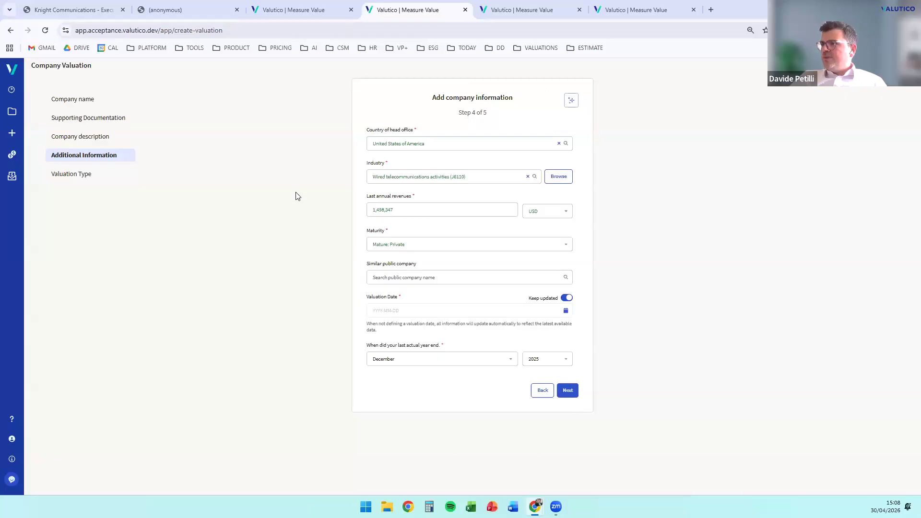
{"action": "left_click", "coordinate": [569, 391]}
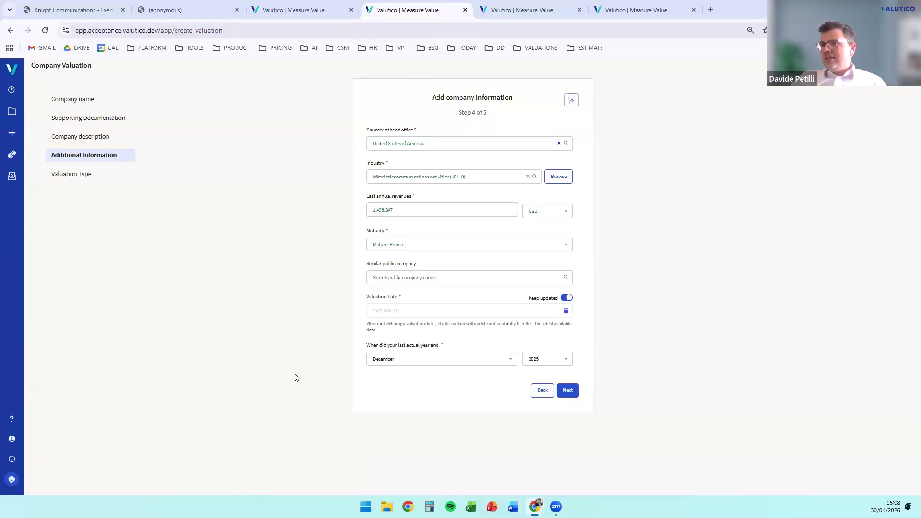
{"action": "left_click", "coordinate": [569, 397]}
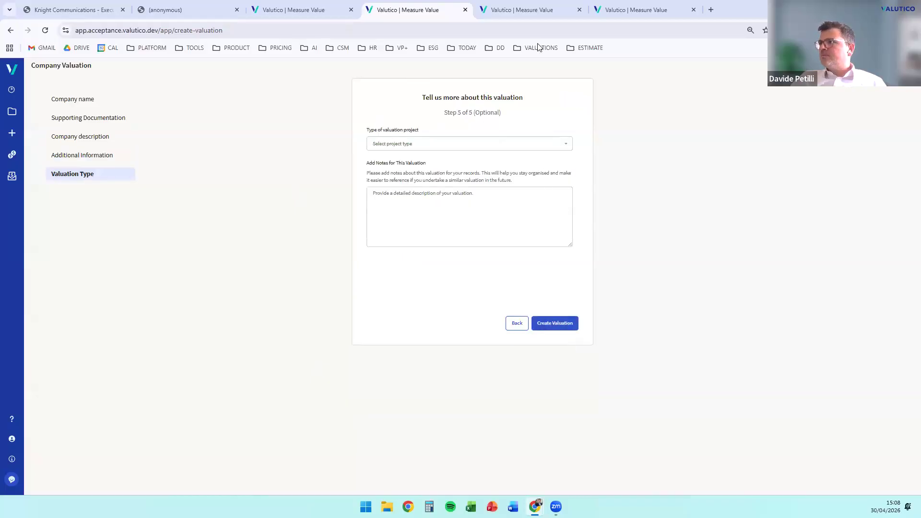
Examine the rationales behind the qualitative assessment scores, including Company Size and Market Size, and revisit the uploaded source documents
{"action": "left_click", "coordinate": [524, 9]}
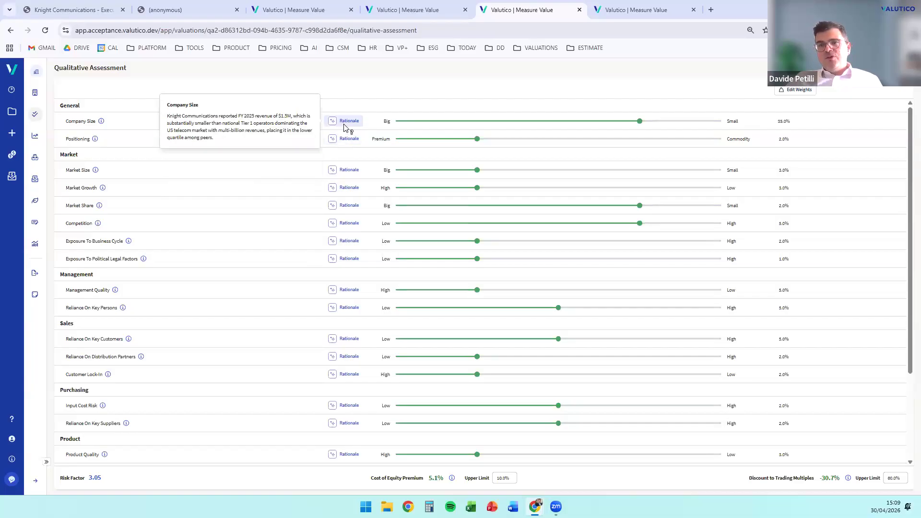
{"action": "mouse_move", "coordinate": [331, 125]}
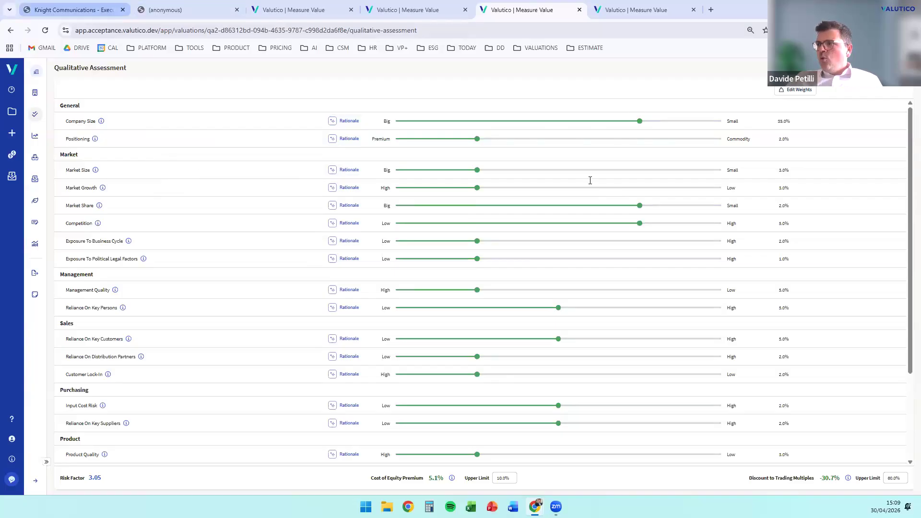
{"action": "left_click", "coordinate": [72, 9]}
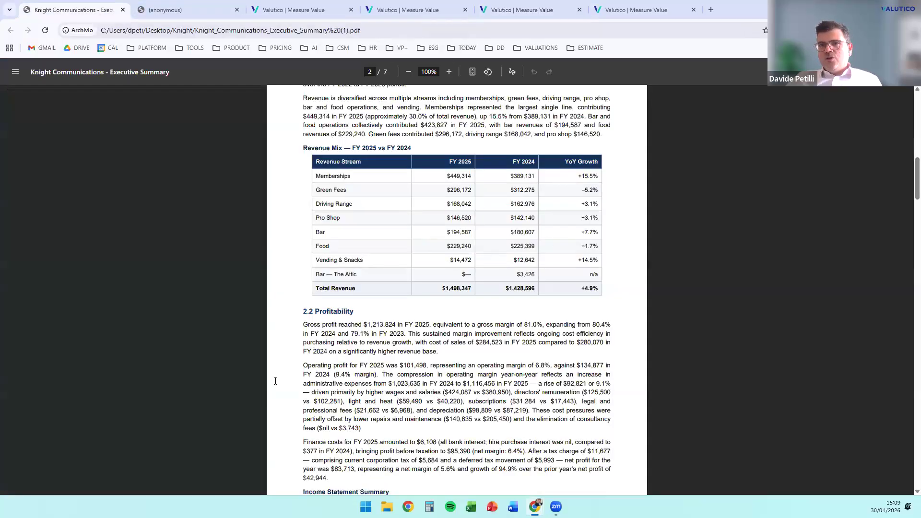
{"action": "left_click", "coordinate": [310, 8]}
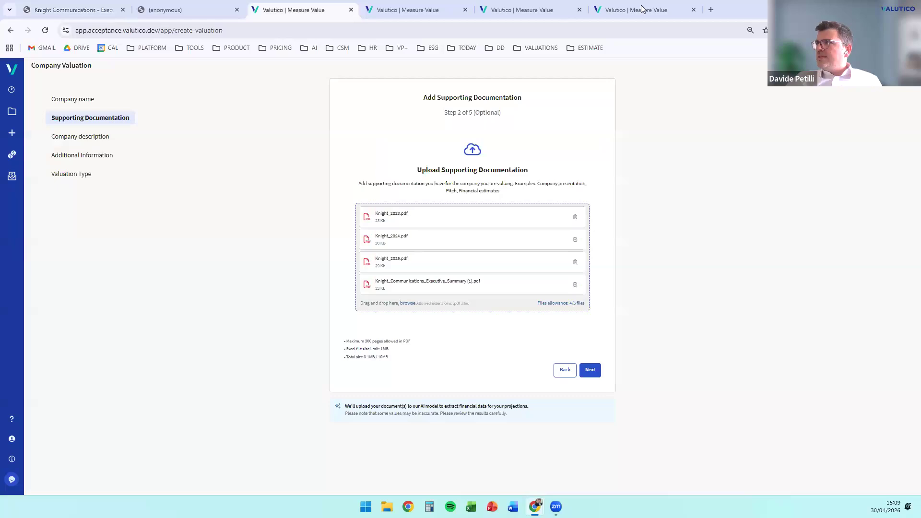
{"action": "left_click", "coordinate": [622, 15]}
{"action": "left_click", "coordinate": [523, 10]}
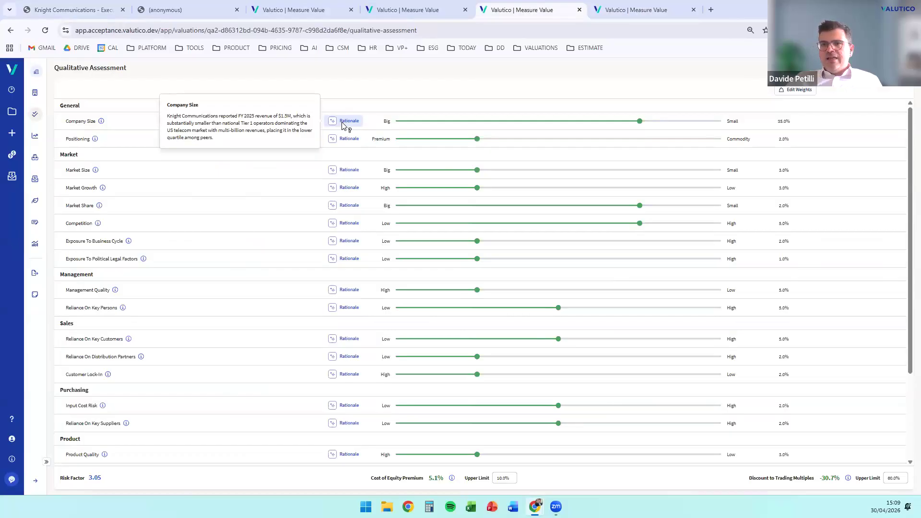
{"action": "mouse_move", "coordinate": [340, 171]}
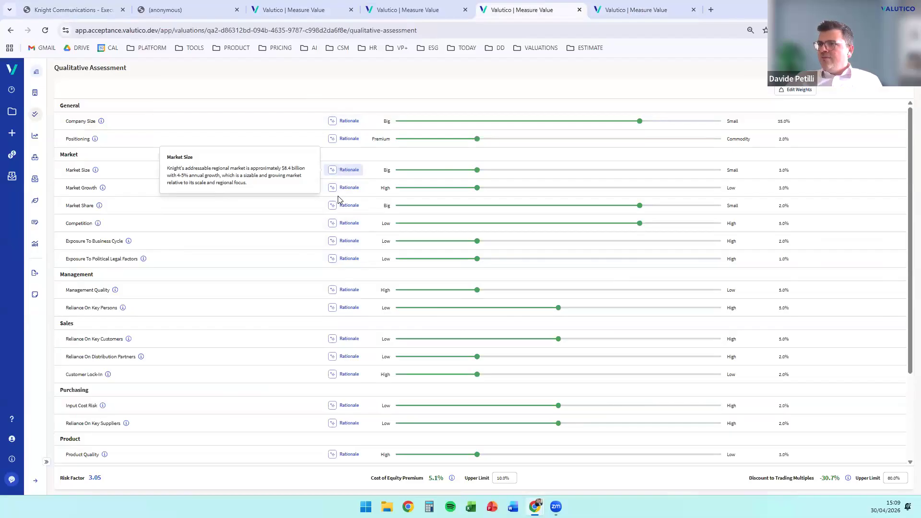
{"action": "mouse_move", "coordinate": [342, 412]}
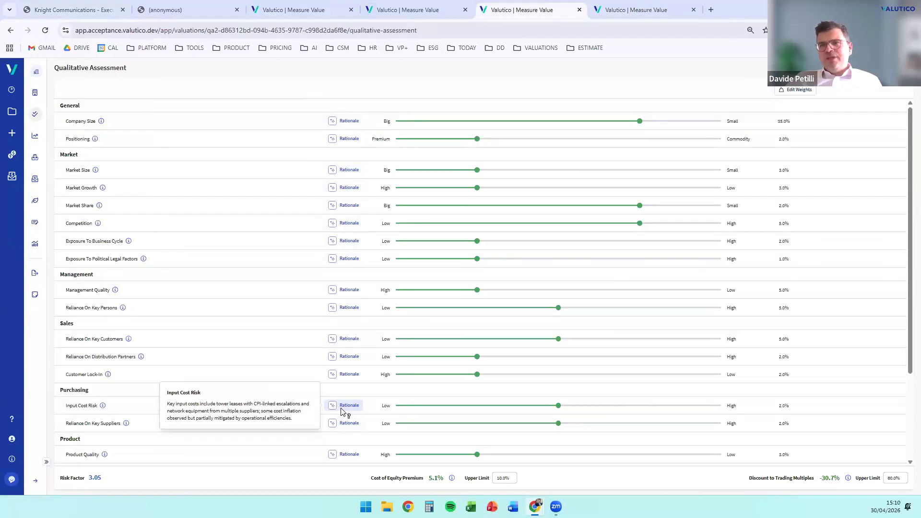
Switch the qualitative assessment factors between editable weights and percentages
{"action": "left_click", "coordinate": [799, 90]}
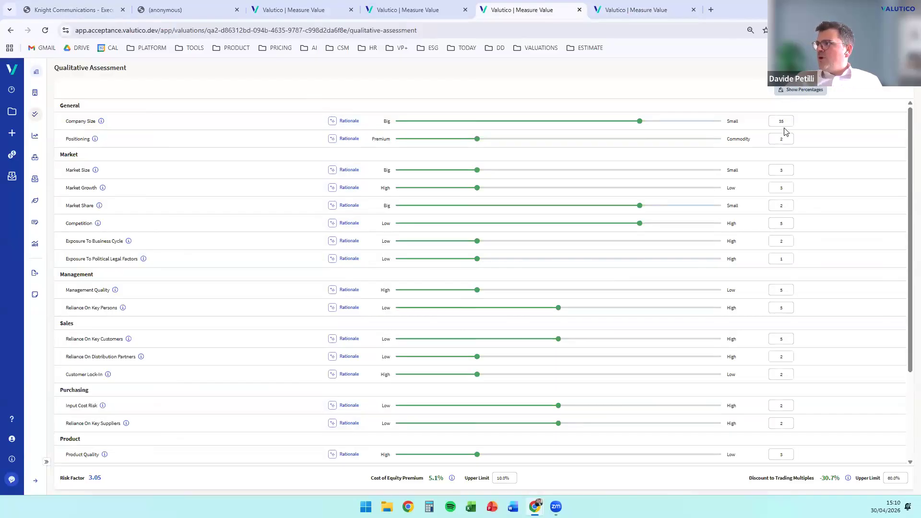
{"action": "left_click", "coordinate": [800, 90]}
{"action": "left_click", "coordinate": [799, 91]}
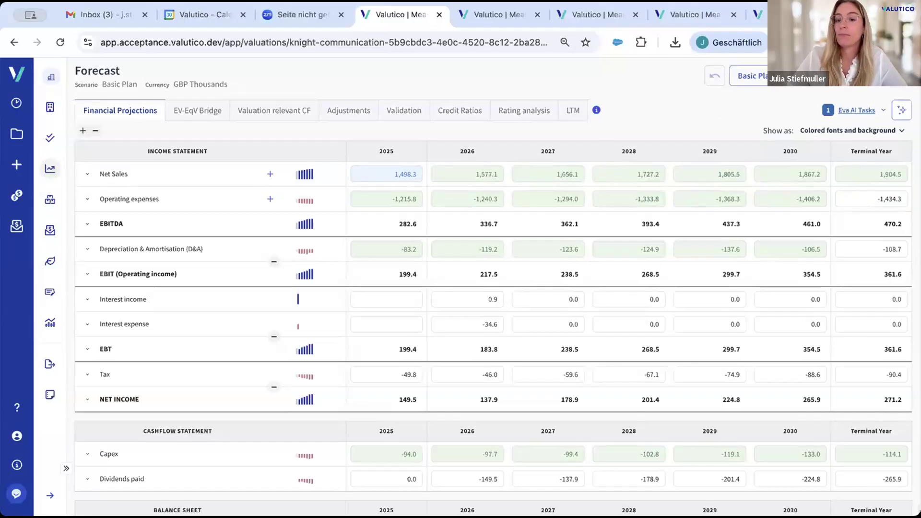
Start a new forecast scenario for the valuation from scratch
{"action": "left_click", "coordinate": [902, 110]}
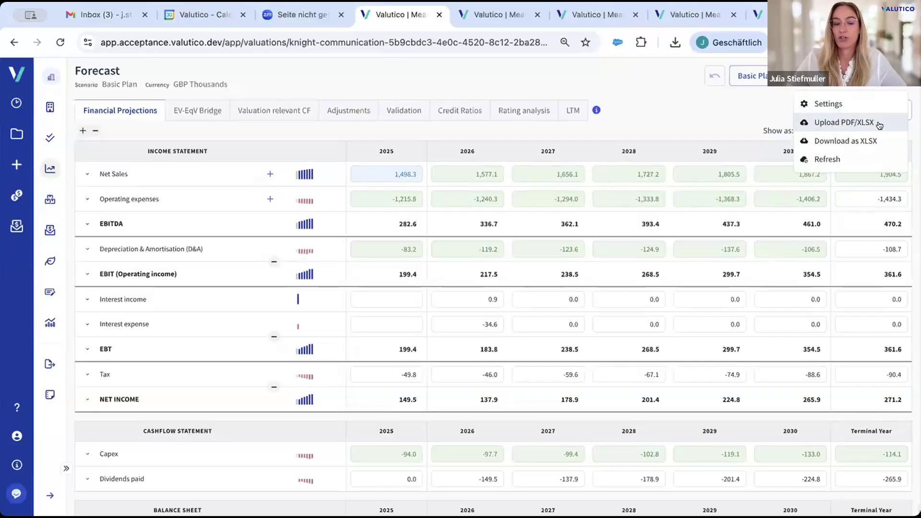
{"action": "left_click", "coordinate": [662, 100]}
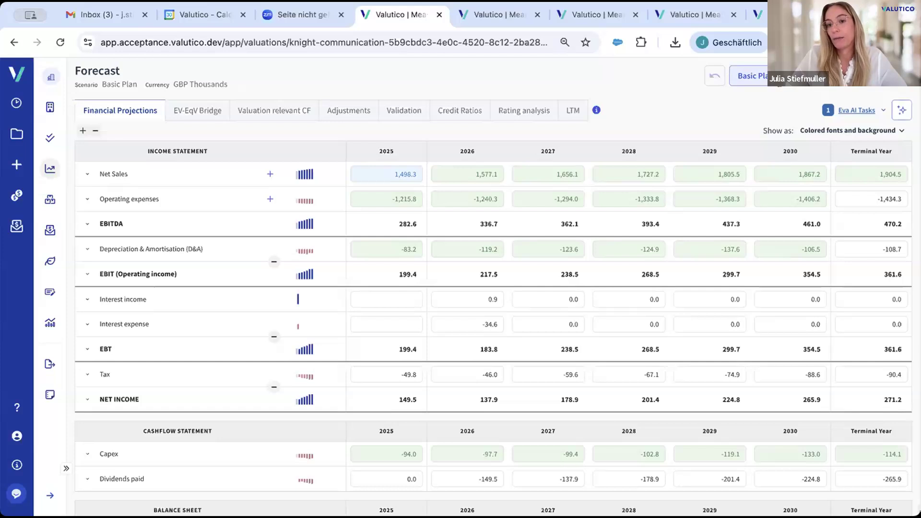
{"action": "left_click", "coordinate": [779, 85]}
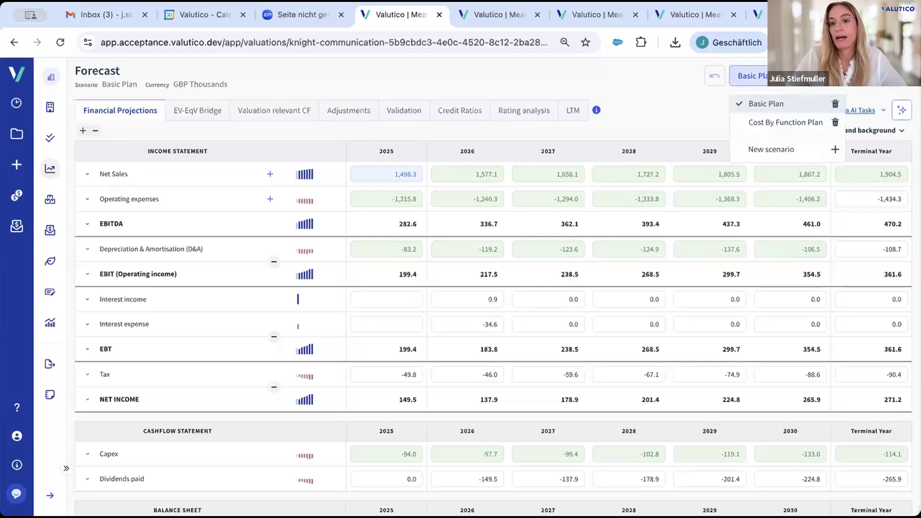
{"action": "left_click", "coordinate": [796, 148]}
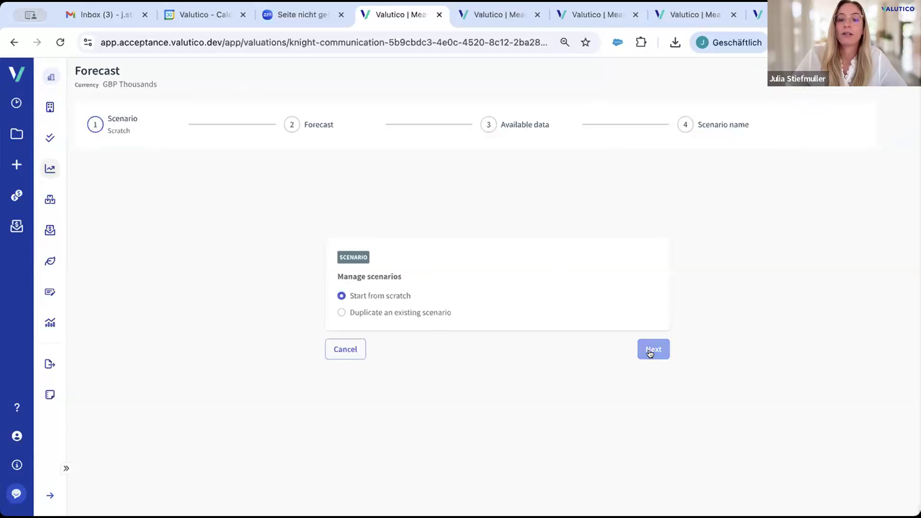
{"action": "left_click", "coordinate": [650, 354]}
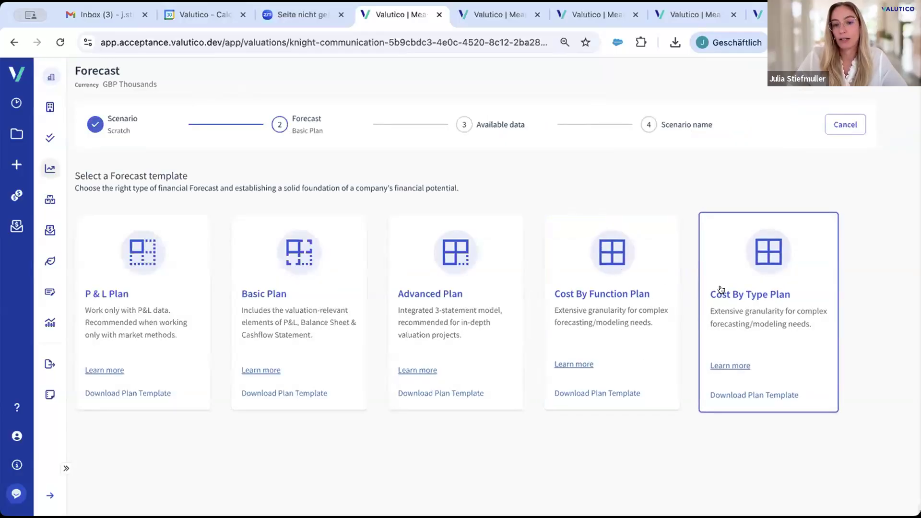
Choose the Cost By Function Plan template and process the 2023, 2024 and 2025 redacted PDFs with AI, including child items
{"action": "left_click", "coordinate": [623, 284]}
{"action": "left_click", "coordinate": [387, 330]}
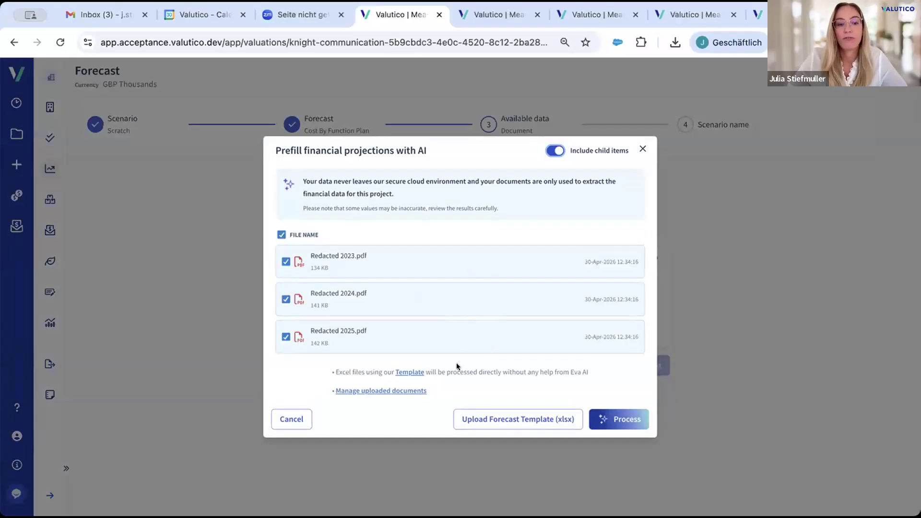
{"action": "left_click", "coordinate": [633, 424]}
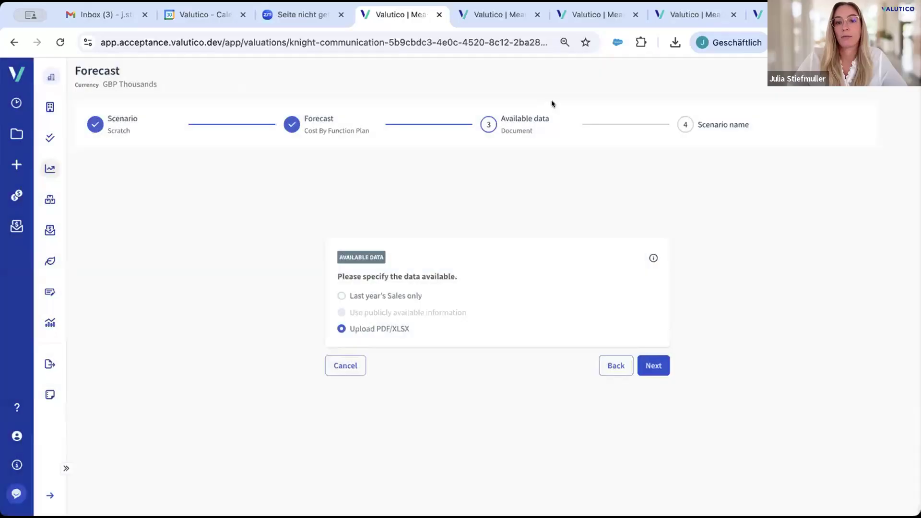
In the prepared copy of the valuation, check the financial items extracted from the PDFs and accept them all into the Basic Plan
{"action": "left_click", "coordinate": [508, 17]}
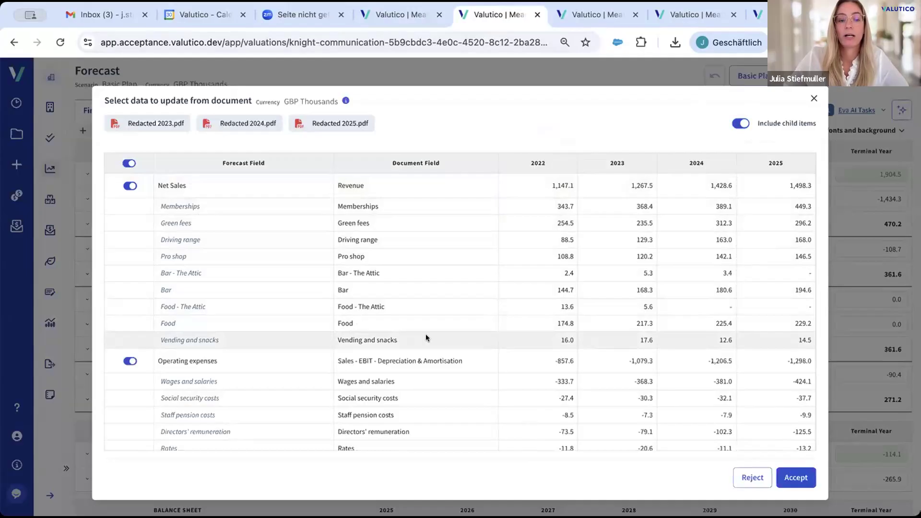
{"action": "scroll", "coordinate": [425, 334], "scroll_direction": "down", "scroll_amount": 3}
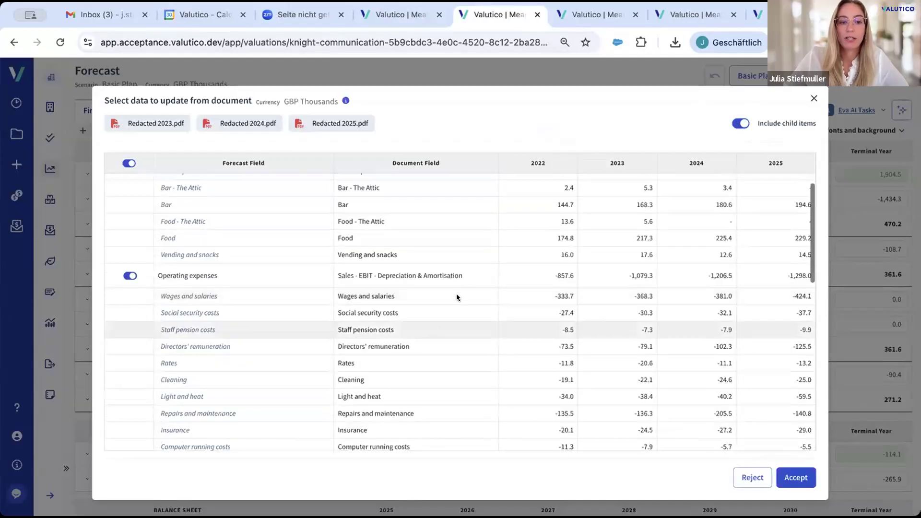
{"action": "scroll", "coordinate": [454, 356], "scroll_direction": "down", "scroll_amount": 4}
{"action": "scroll", "coordinate": [454, 356], "scroll_direction": "down", "scroll_amount": 6}
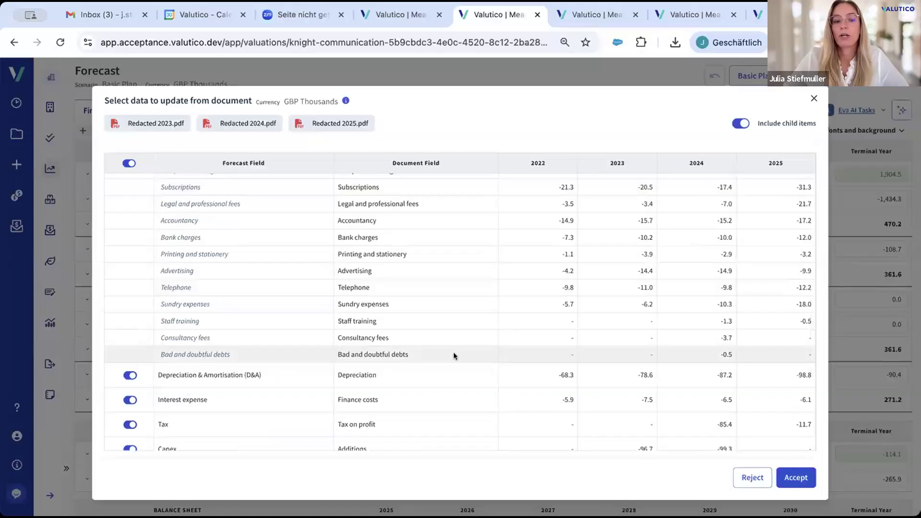
{"action": "scroll", "coordinate": [454, 356], "scroll_direction": "down", "scroll_amount": 3}
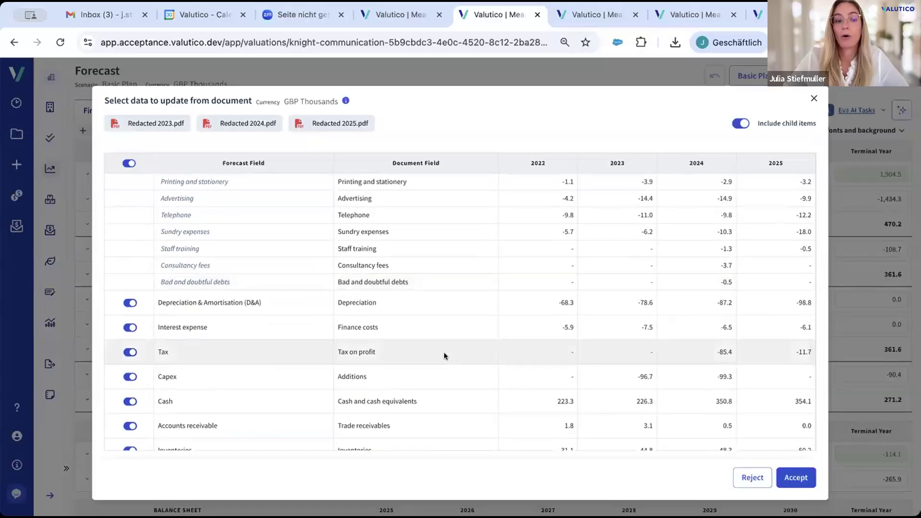
{"action": "scroll", "coordinate": [444, 352], "scroll_direction": "down", "scroll_amount": 3}
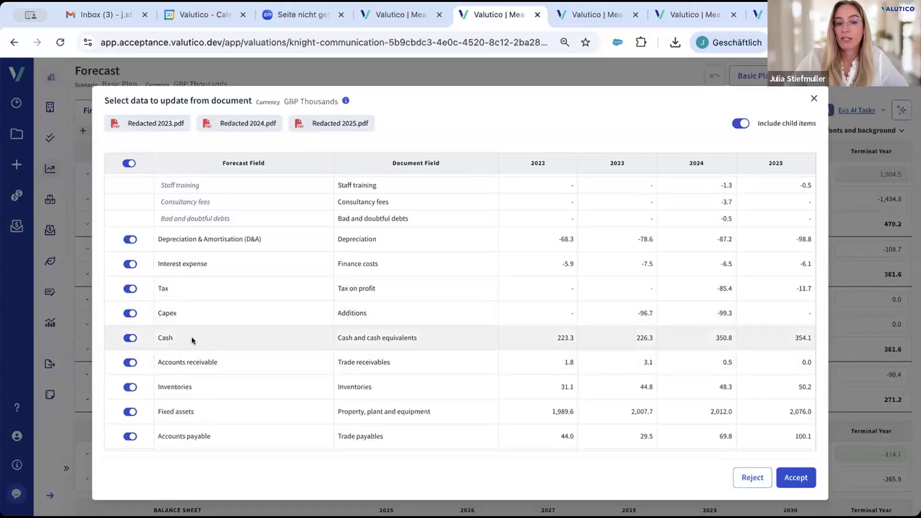
{"action": "left_click", "coordinate": [126, 363]}
{"action": "left_click", "coordinate": [126, 362]}
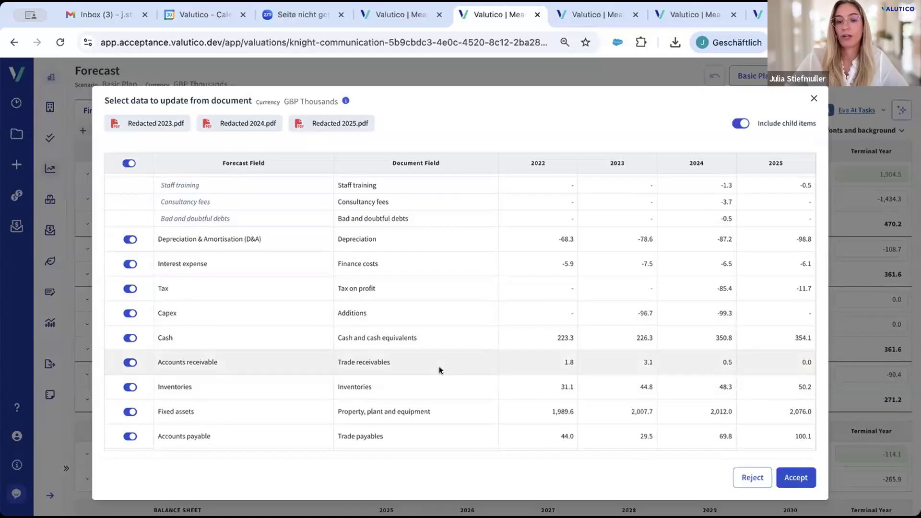
{"action": "scroll", "coordinate": [439, 367], "scroll_direction": "down", "scroll_amount": 3}
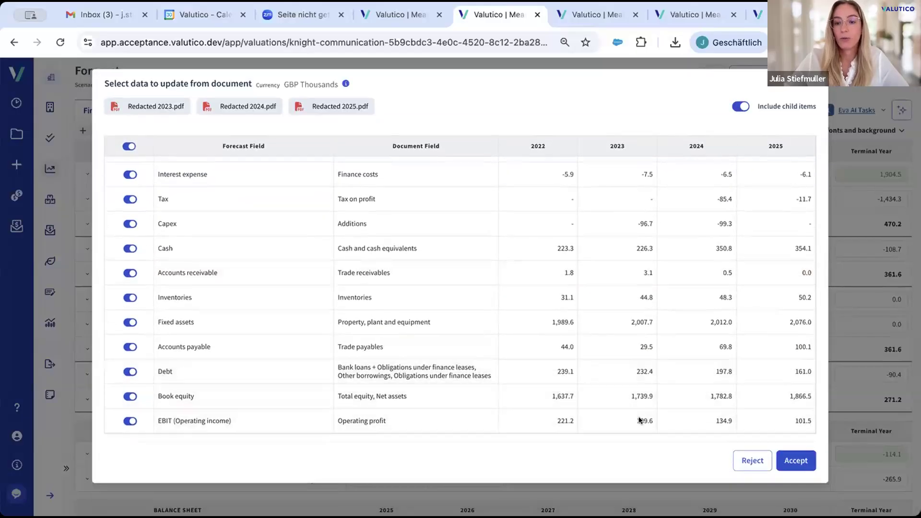
{"action": "left_click", "coordinate": [788, 463]}
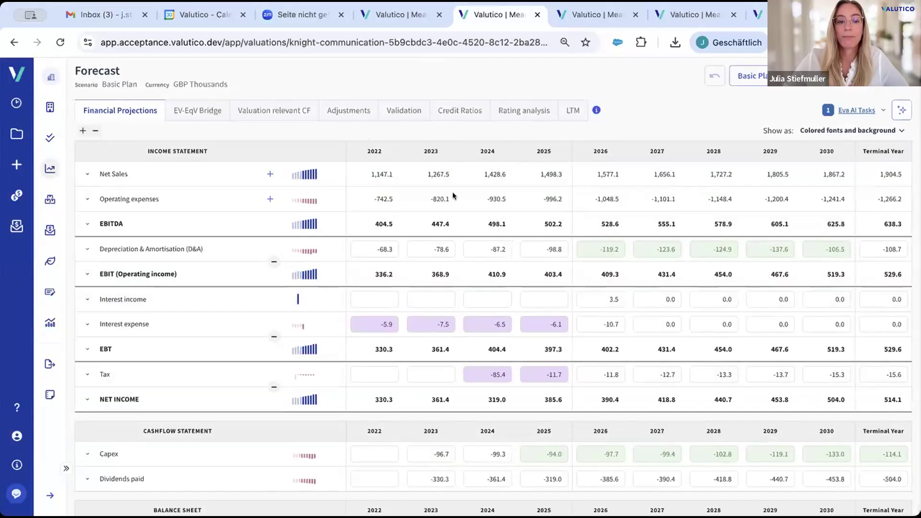
Review the Basic Plan projections down to the balance sheet and switch the forecast to the Cost By Function Plan scenario
{"action": "scroll", "coordinate": [436, 334], "scroll_direction": "down", "scroll_amount": 2}
{"action": "scroll", "coordinate": [436, 335], "scroll_direction": "down", "scroll_amount": 2}
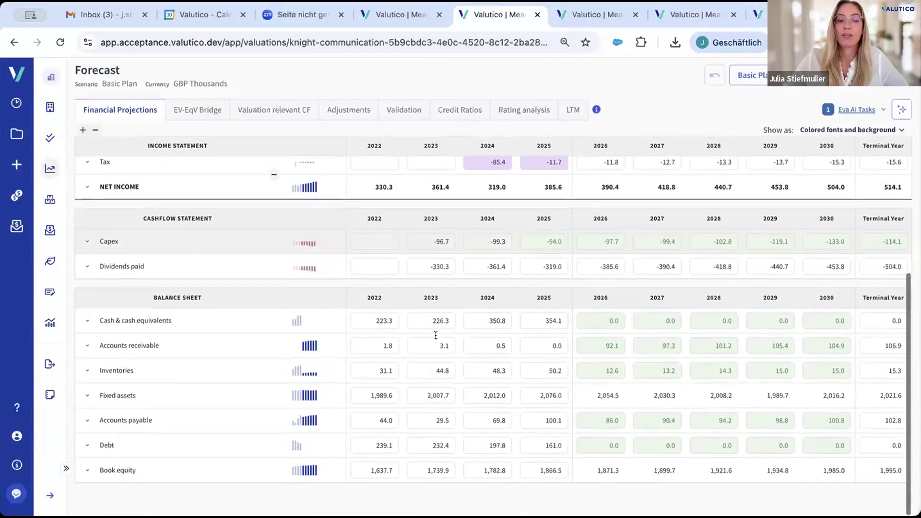
{"action": "scroll", "coordinate": [436, 336], "scroll_direction": "up", "scroll_amount": 5}
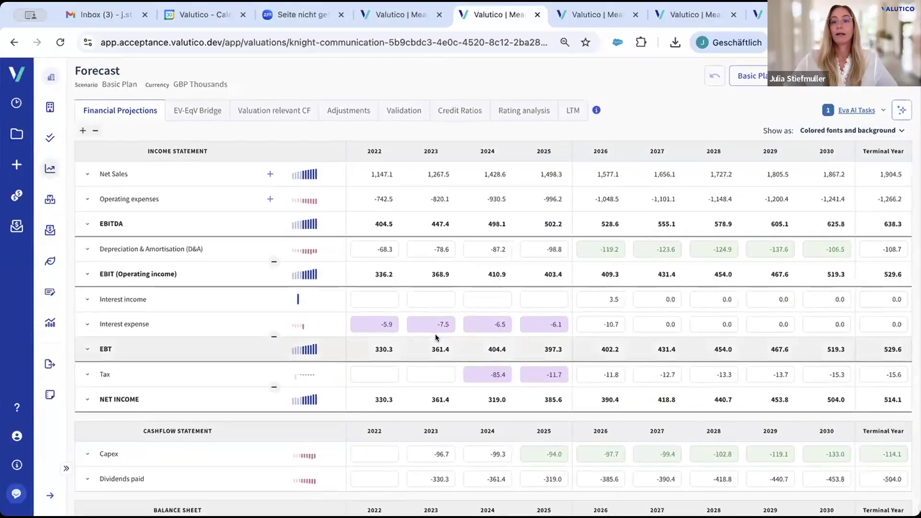
{"action": "left_click", "coordinate": [760, 78]}
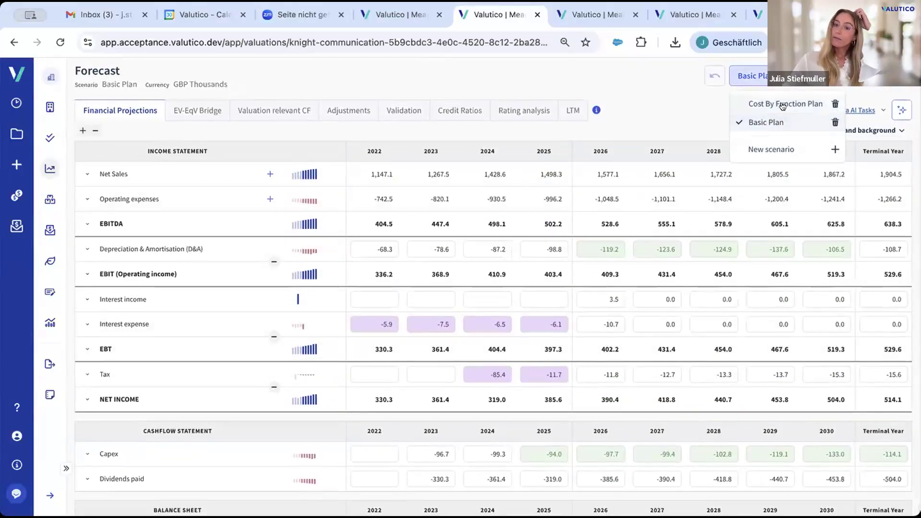
{"action": "left_click", "coordinate": [784, 102]}
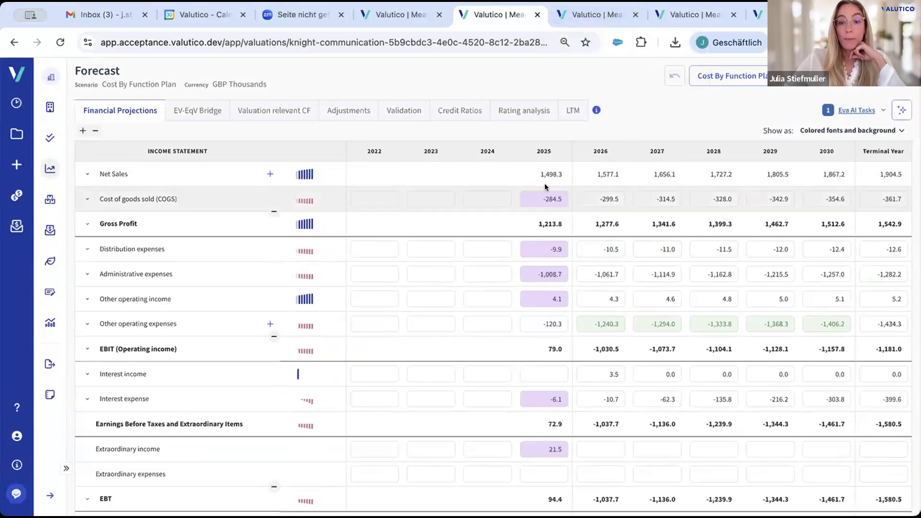
Check the colour legend of the projections and examine the document fields mapped in Eva AI Task 1
{"action": "mouse_move", "coordinate": [596, 110]}
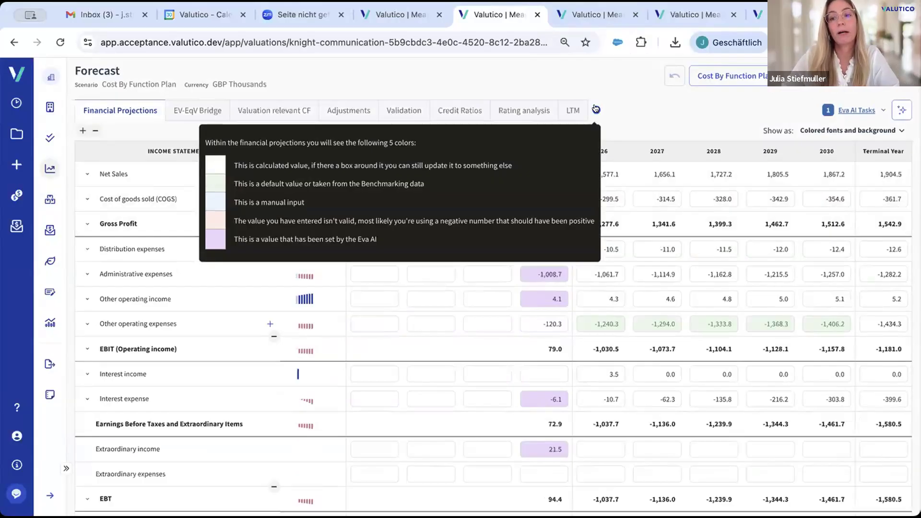
{"action": "left_click", "coordinate": [862, 109]}
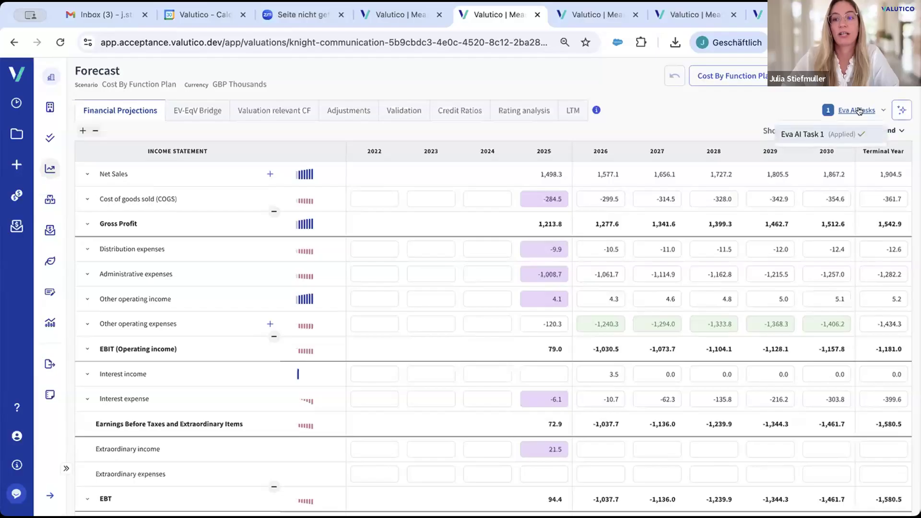
{"action": "left_click", "coordinate": [833, 135]}
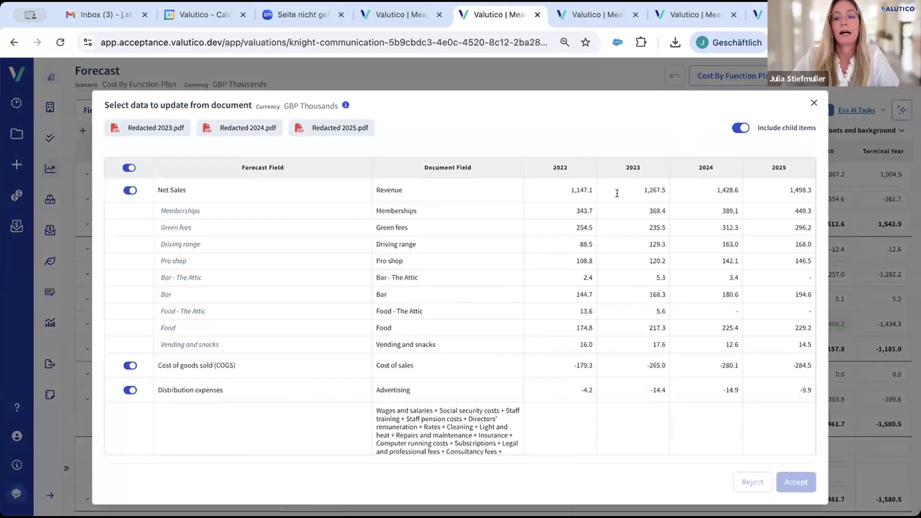
{"action": "scroll", "coordinate": [456, 400], "scroll_direction": "down", "scroll_amount": 5}
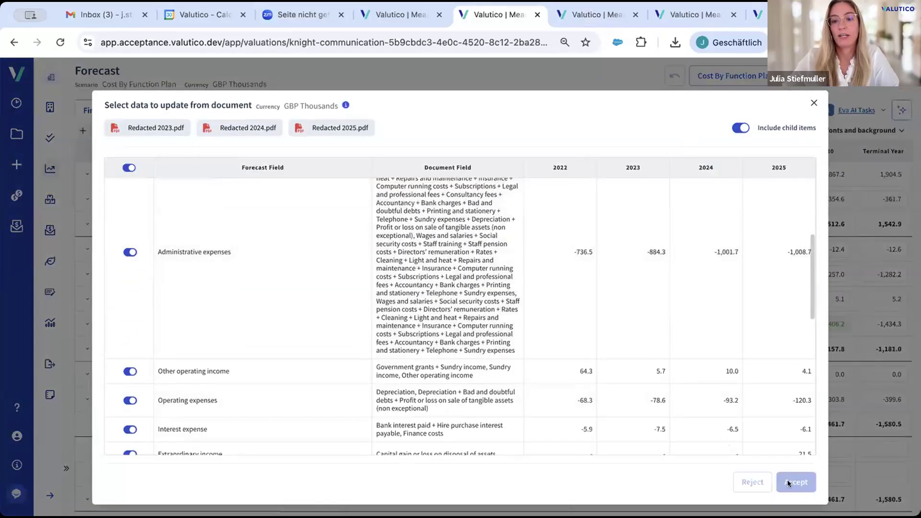
{"action": "scroll", "coordinate": [661, 345], "scroll_direction": "down", "scroll_amount": 10}
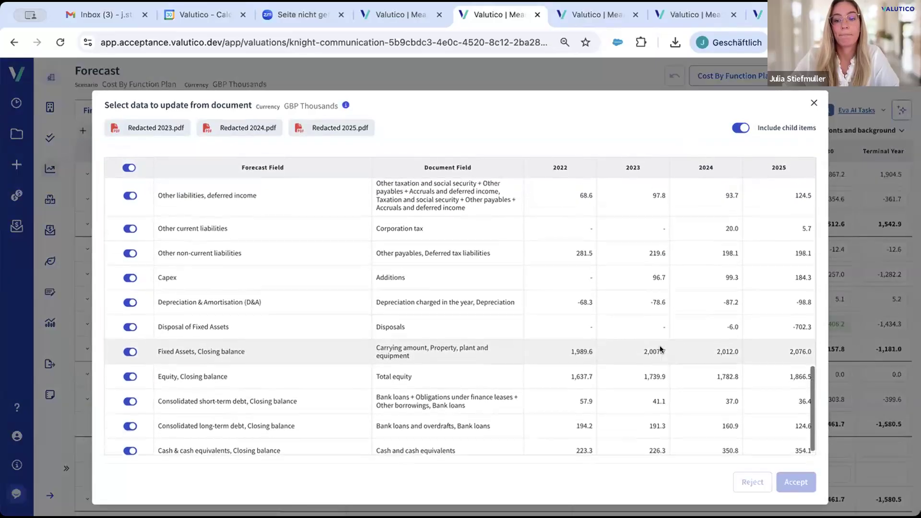
{"action": "scroll", "coordinate": [661, 346], "scroll_direction": "up", "scroll_amount": 15}
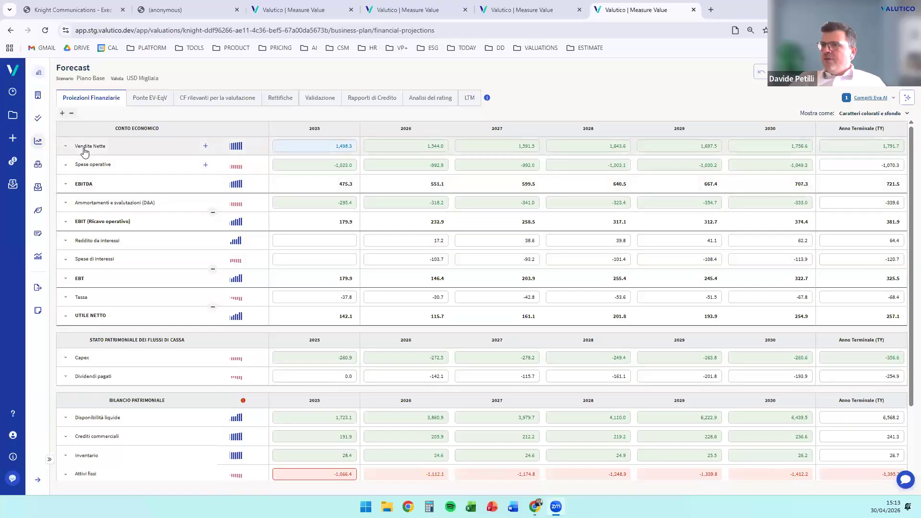
In the Italian-language forecast, view the net sales formula and expand the net sales and operating expenses rows to show their benchmark drivers
{"action": "mouse_move", "coordinate": [87, 150]}
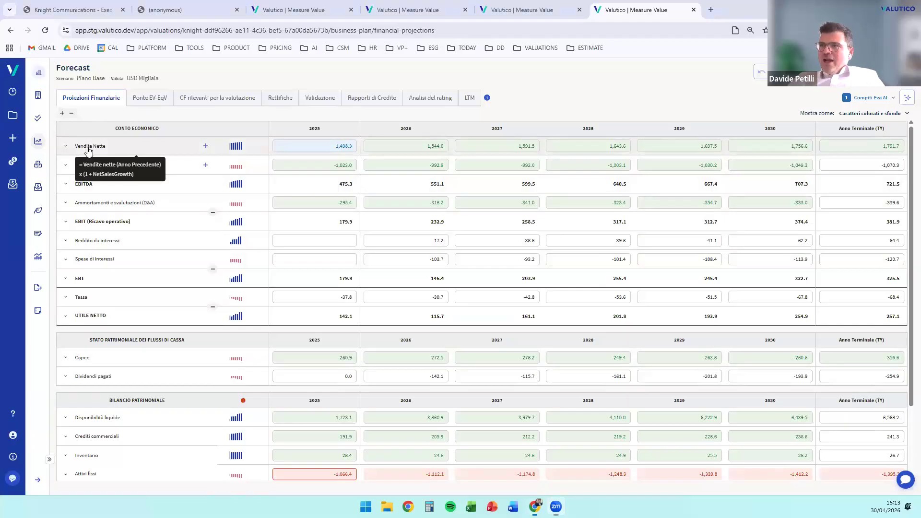
{"action": "left_click", "coordinate": [88, 150]}
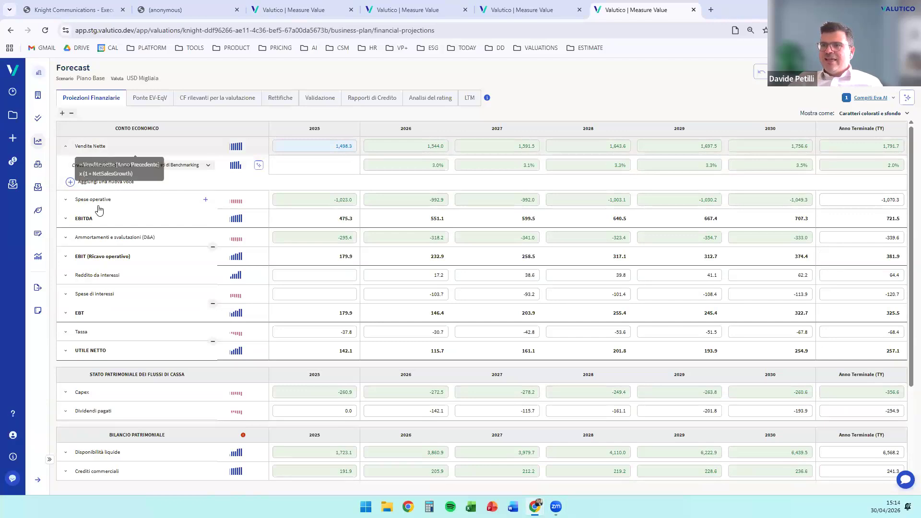
{"action": "left_click", "coordinate": [70, 203]}
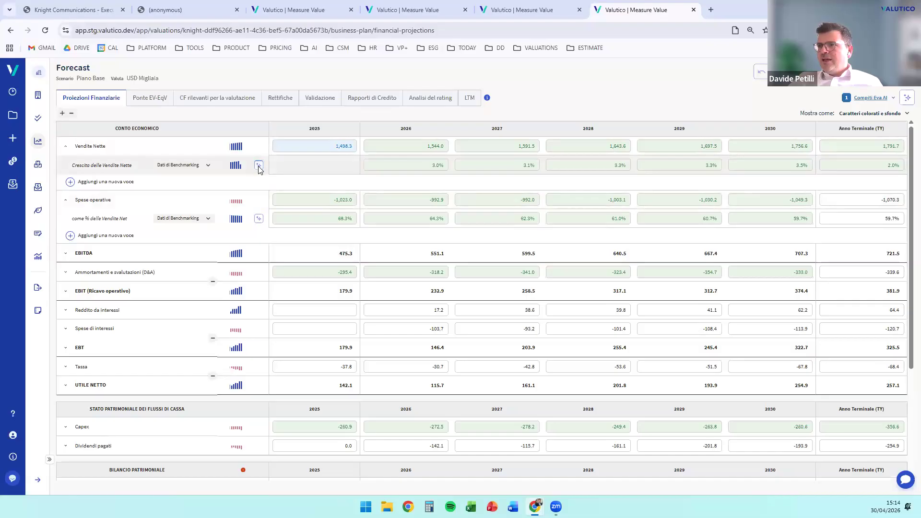
Open the benchmarking data for net sales growth and examine the applied metrics and peer group sources
{"action": "left_click", "coordinate": [259, 166]}
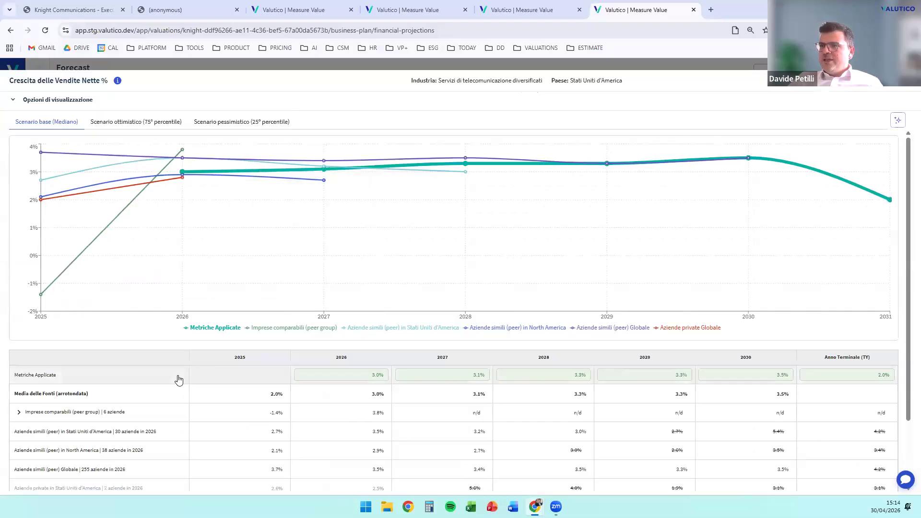
{"action": "scroll", "coordinate": [237, 420], "scroll_direction": "down", "scroll_amount": 2}
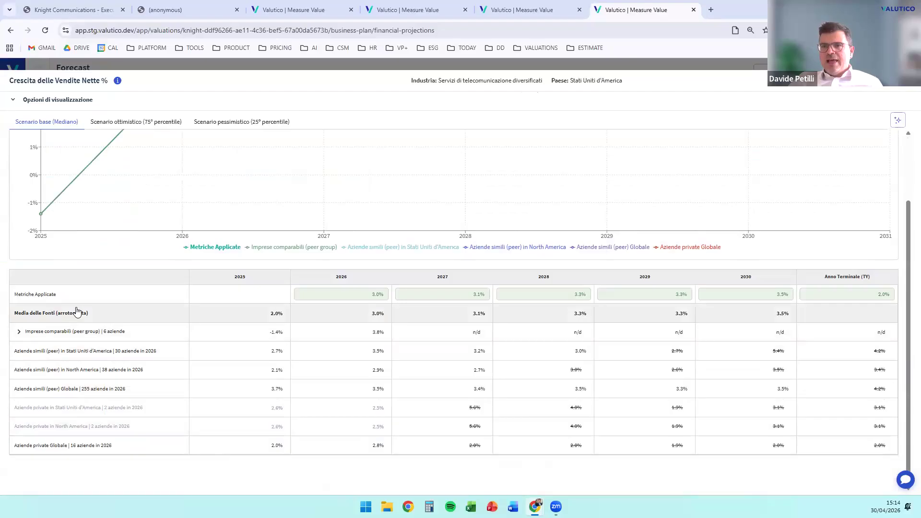
{"action": "scroll", "coordinate": [671, 345], "scroll_direction": "up", "scroll_amount": 2}
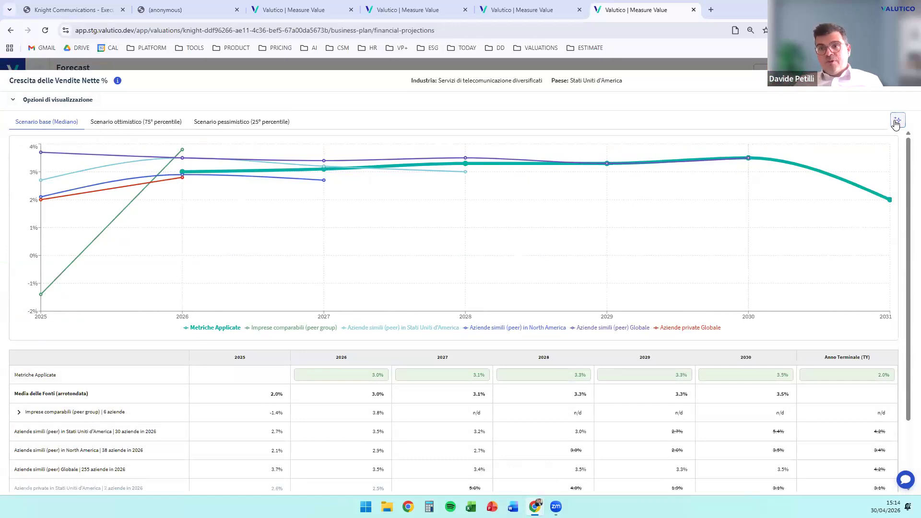
Request Eva AI insights on the net sales growth benchmarks and read the performance summary, benchmark analysis and supporting factors
{"action": "left_click", "coordinate": [896, 123]}
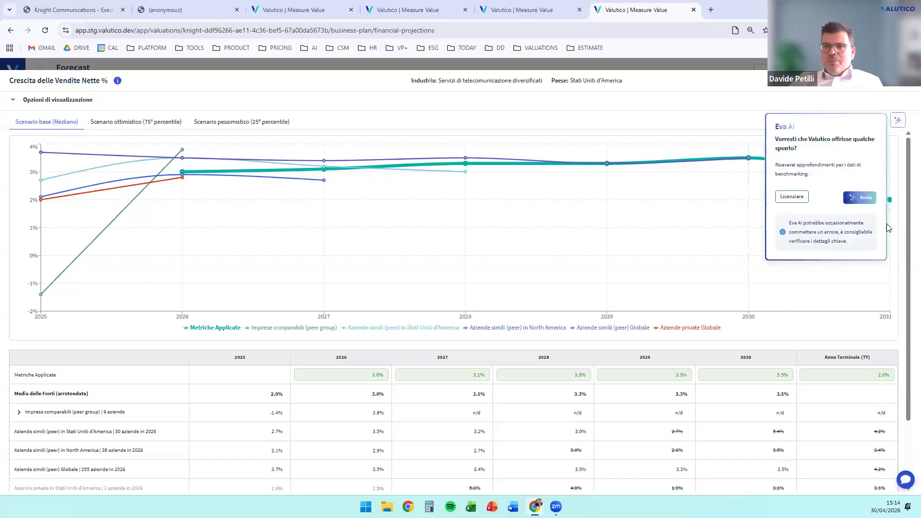
{"action": "left_click", "coordinate": [862, 198]}
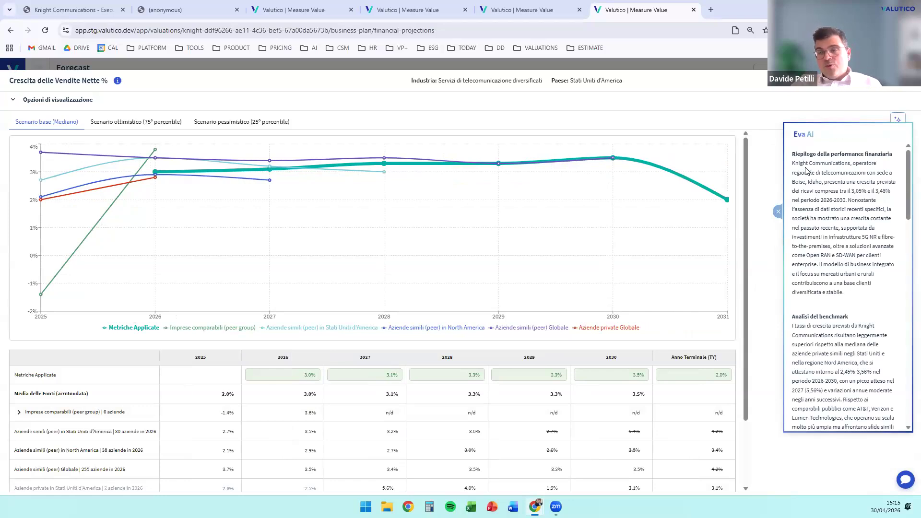
{"action": "scroll", "coordinate": [902, 206], "scroll_direction": "down", "scroll_amount": 1}
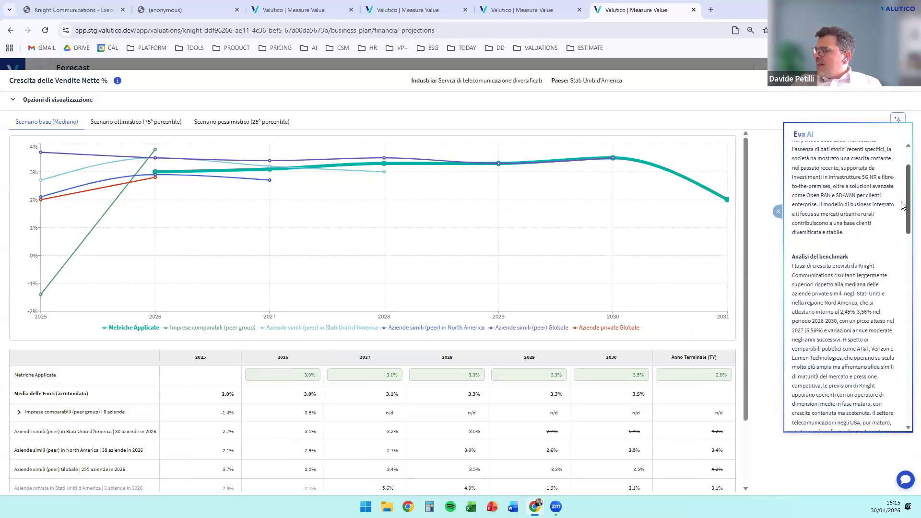
{"action": "scroll", "coordinate": [900, 216], "scroll_direction": "down", "scroll_amount": 2}
{"action": "scroll", "coordinate": [899, 235], "scroll_direction": "down", "scroll_amount": 1}
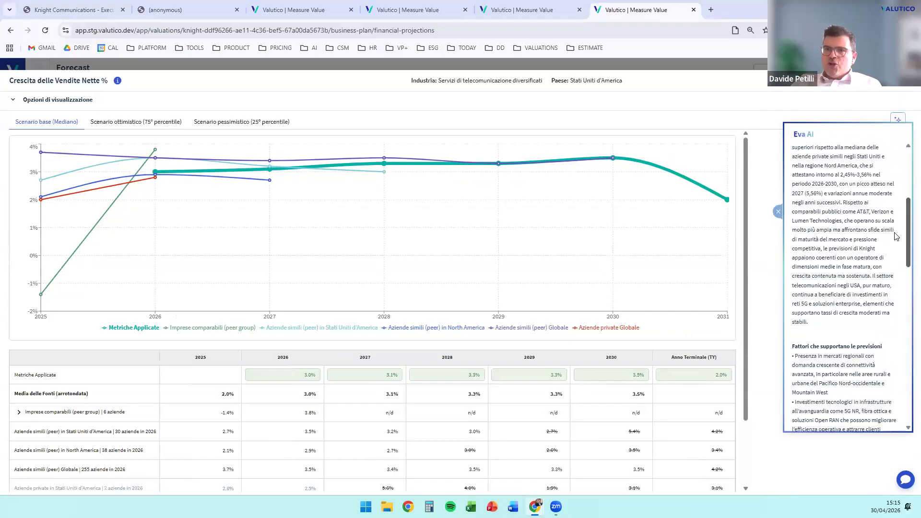
Read the remaining supporting factors in the Eva AI net sales growth insights, and return to the performance summary and benchmark chart
{"action": "scroll", "coordinate": [897, 247], "scroll_direction": "down", "scroll_amount": 1}
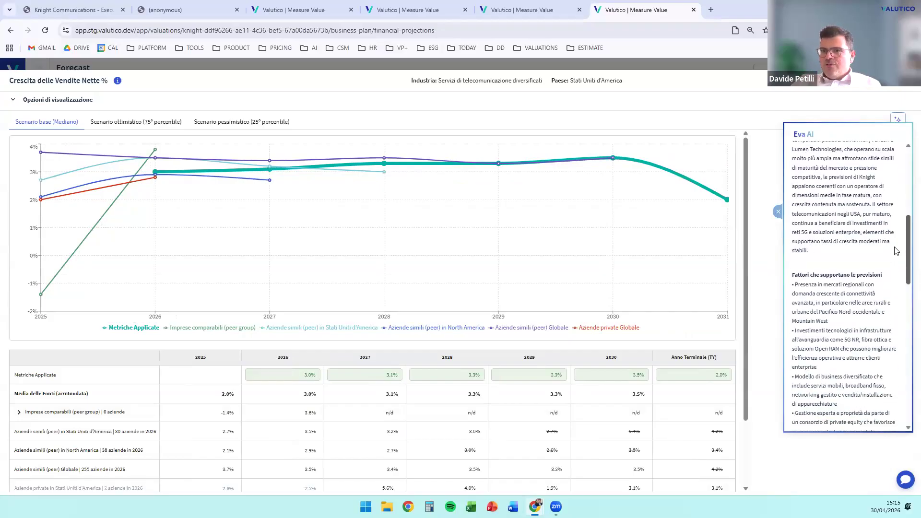
{"action": "scroll", "coordinate": [897, 250], "scroll_direction": "down", "scroll_amount": 1}
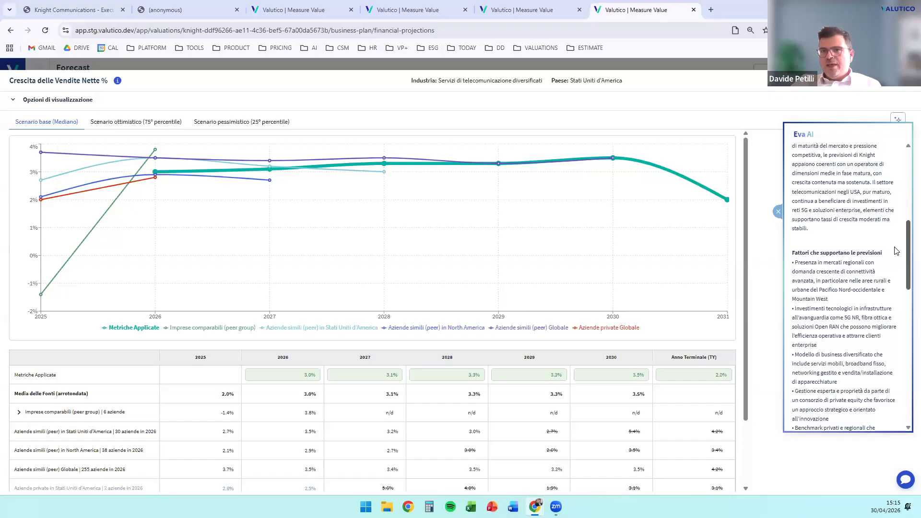
{"action": "scroll", "coordinate": [897, 251], "scroll_direction": "down", "scroll_amount": 7}
{"action": "left_click_drag", "start_coordinate": [908, 388], "coordinate": [904, 153]}
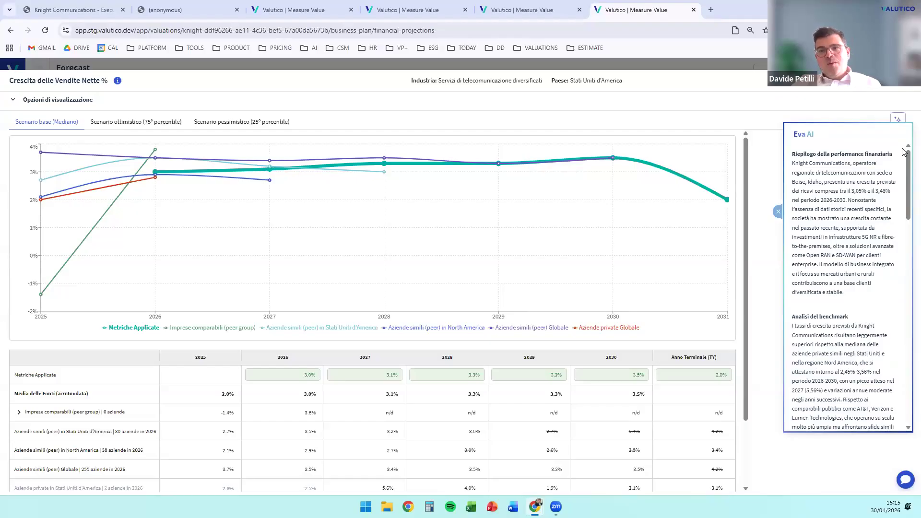
{"action": "mouse_move", "coordinate": [658, 221]}
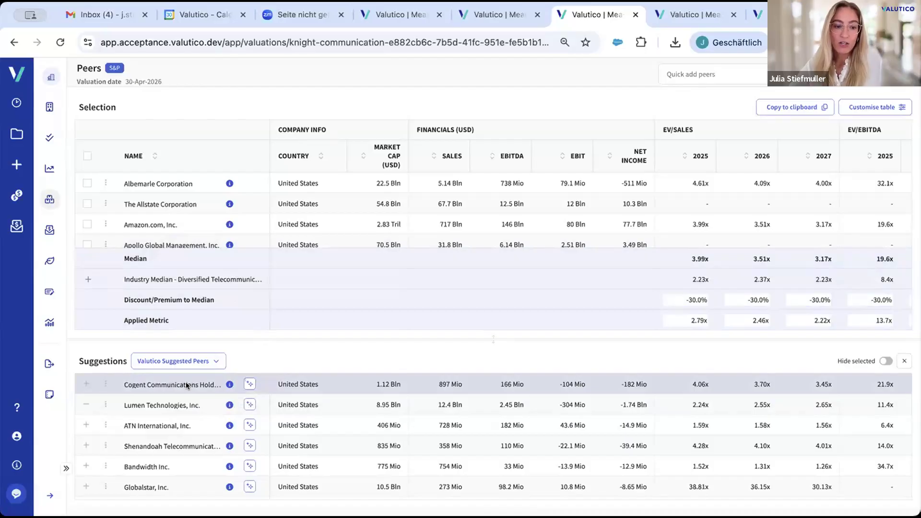
Examine the company description of Cogent Communications and the AI rationales for the other Valutico suggested peers, from Lumen Technologies to Uniti Group
{"action": "mouse_move", "coordinate": [228, 383]}
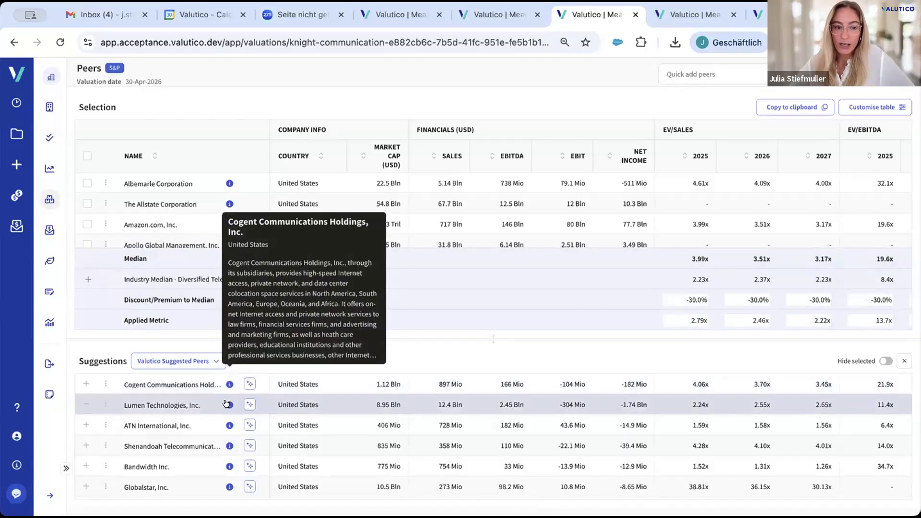
{"action": "mouse_move", "coordinate": [226, 404]}
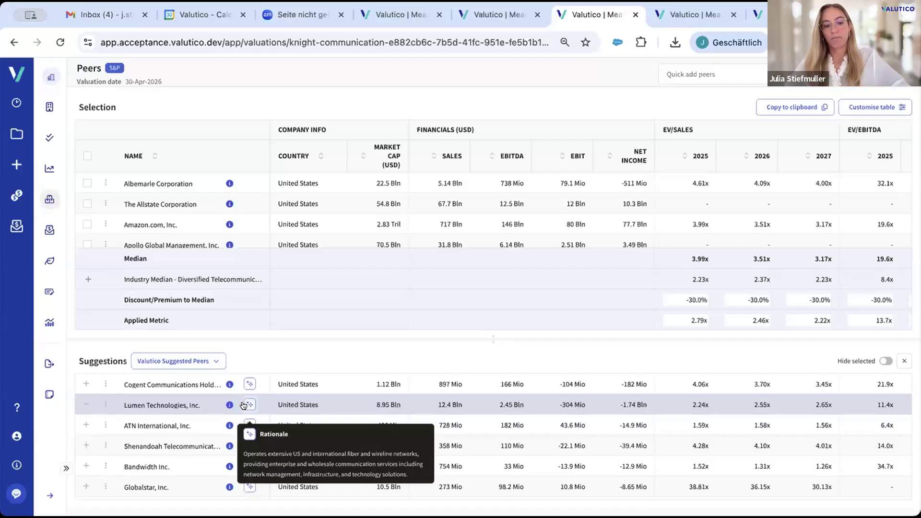
{"action": "mouse_move", "coordinate": [248, 423]}
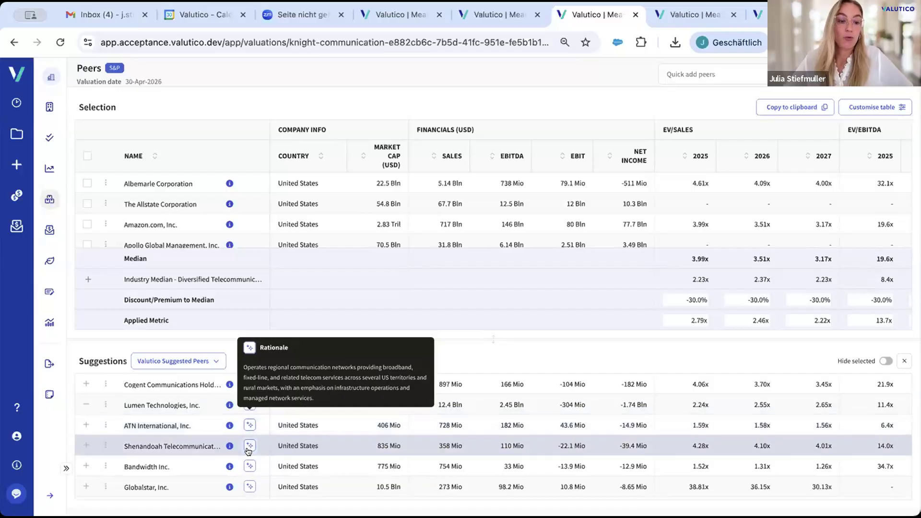
{"action": "mouse_move", "coordinate": [245, 467]}
{"action": "scroll", "coordinate": [245, 466], "scroll_direction": "down", "scroll_amount": 1}
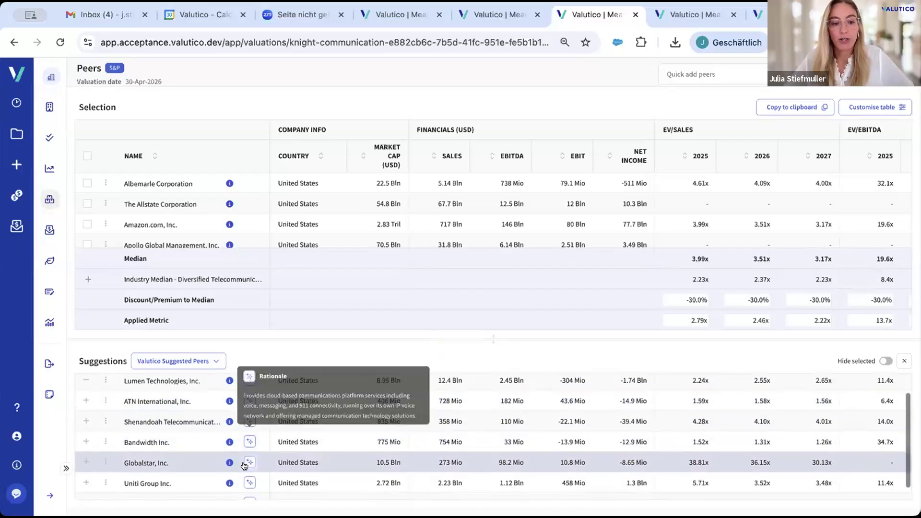
{"action": "mouse_move", "coordinate": [248, 483]}
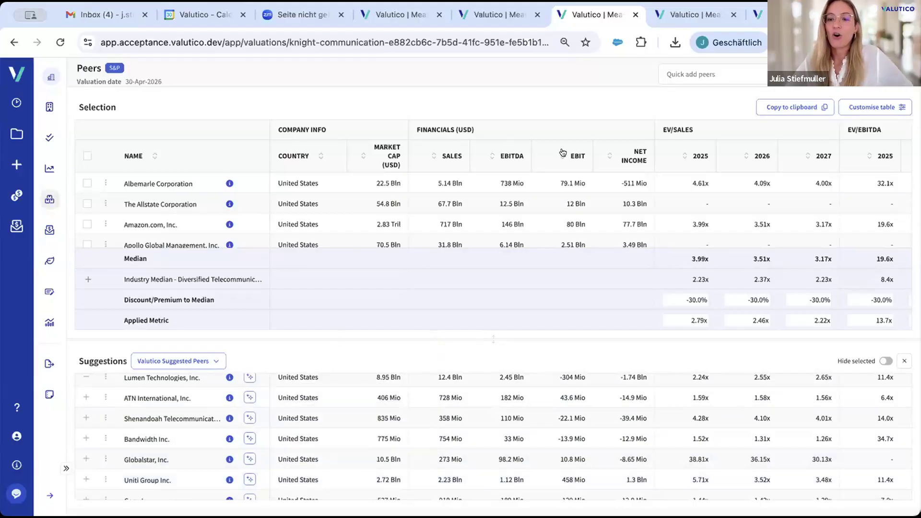
Switch to the Estimate settings and look through the platform details
{"action": "left_click", "coordinate": [700, 13]}
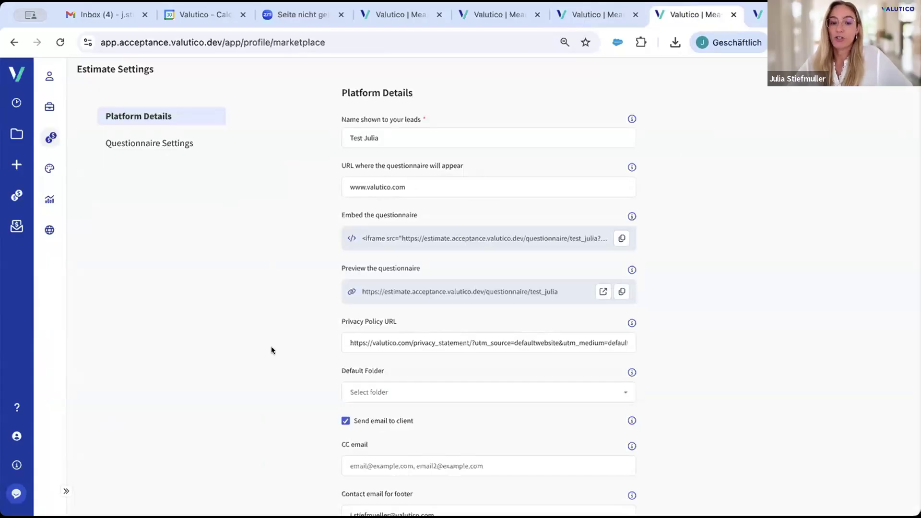
{"action": "scroll", "coordinate": [271, 347], "scroll_direction": "down", "scroll_amount": 2}
{"action": "scroll", "coordinate": [271, 347], "scroll_direction": "up", "scroll_amount": 2}
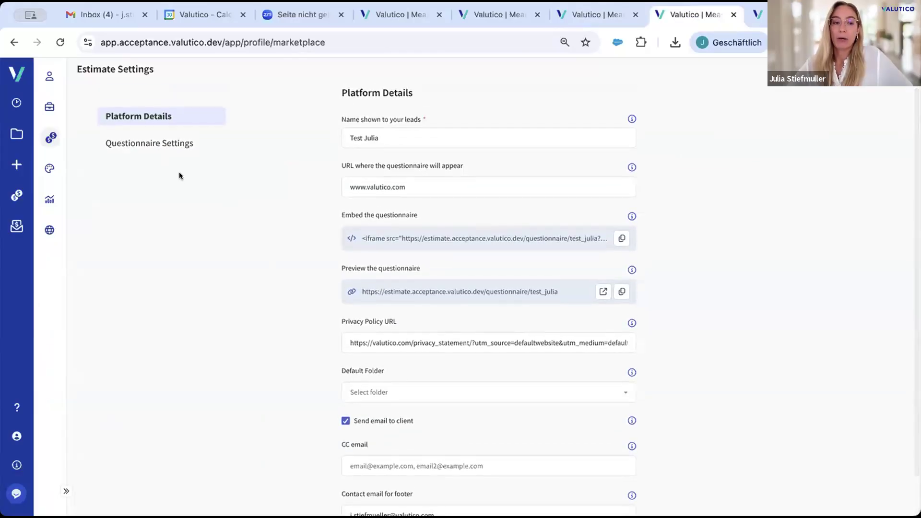
In the Estimate questionnaire settings, set the preferred comparable type to Transaction multiples
{"action": "left_click", "coordinate": [172, 144]}
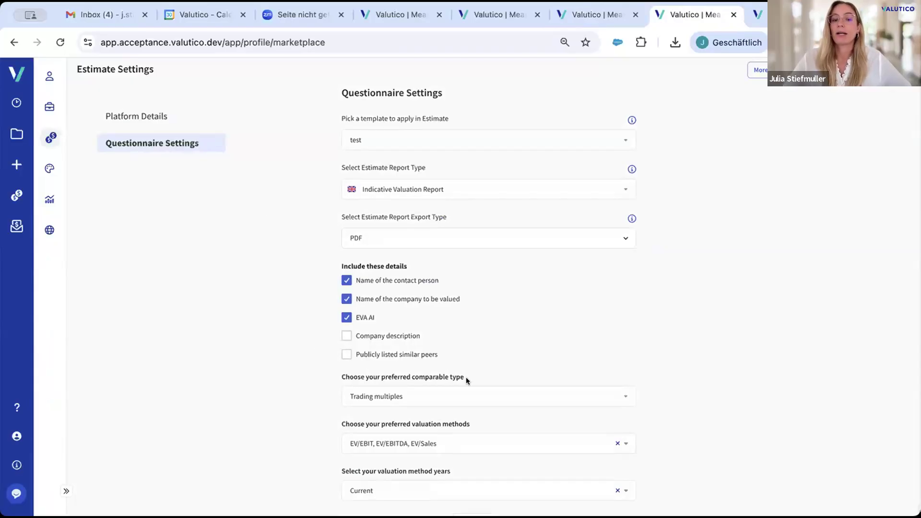
{"action": "left_click", "coordinate": [450, 398]}
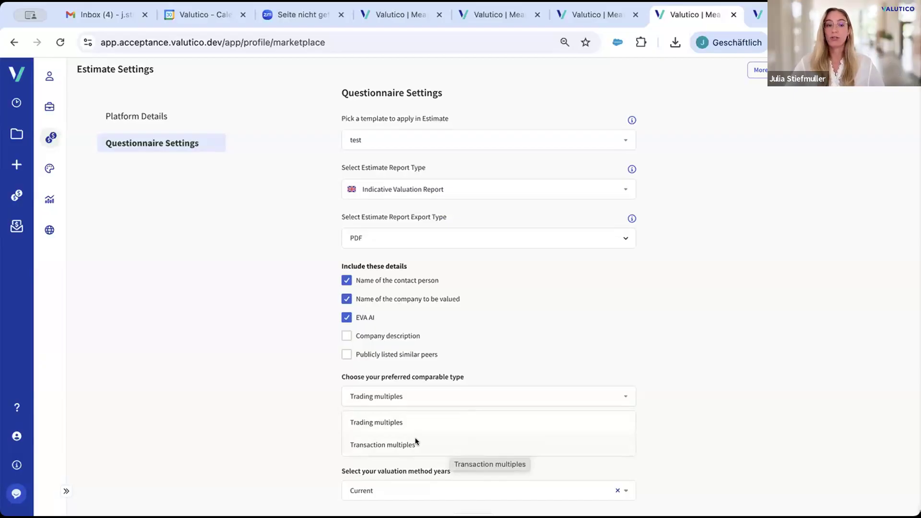
{"action": "left_click", "coordinate": [14, 434]}
{"action": "left_click", "coordinate": [114, 342]}
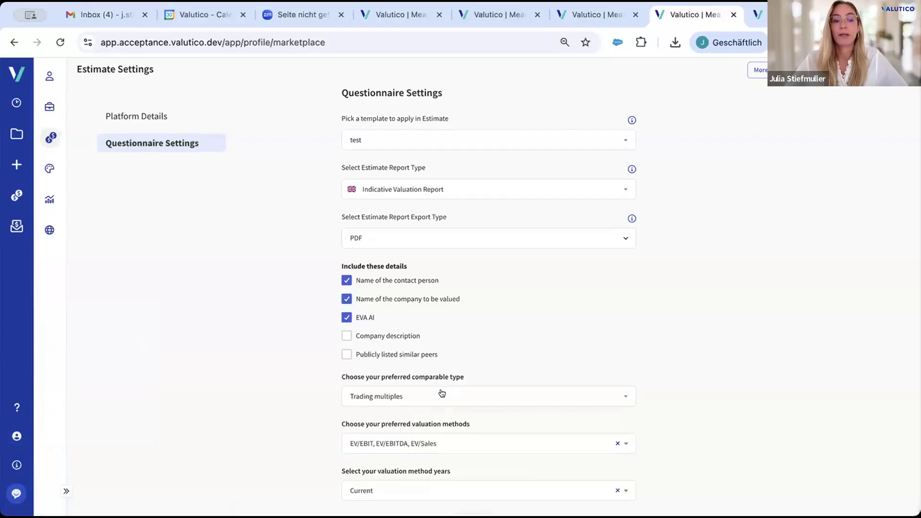
{"action": "left_click", "coordinate": [432, 395]}
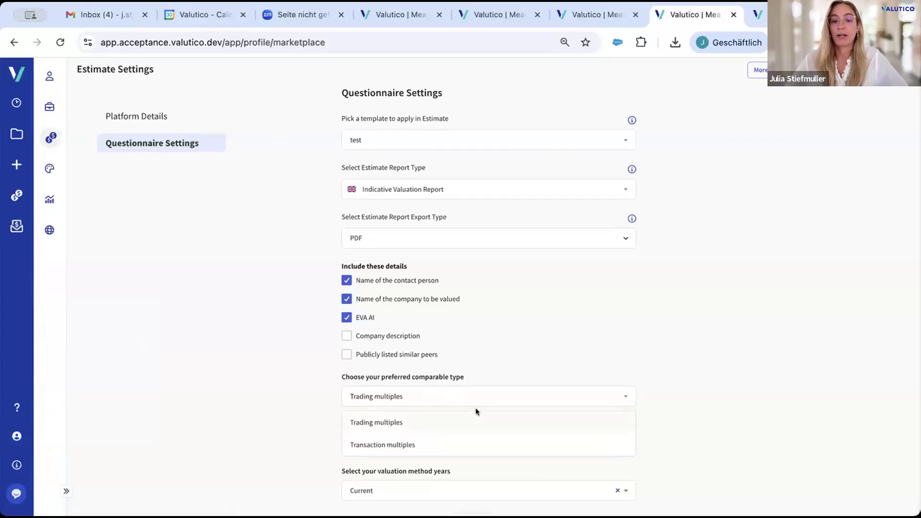
{"action": "left_click", "coordinate": [485, 443]}
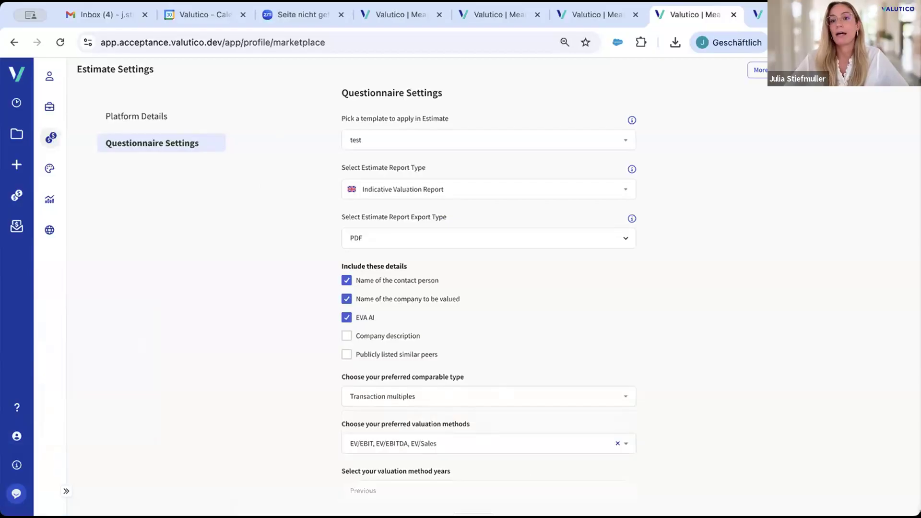